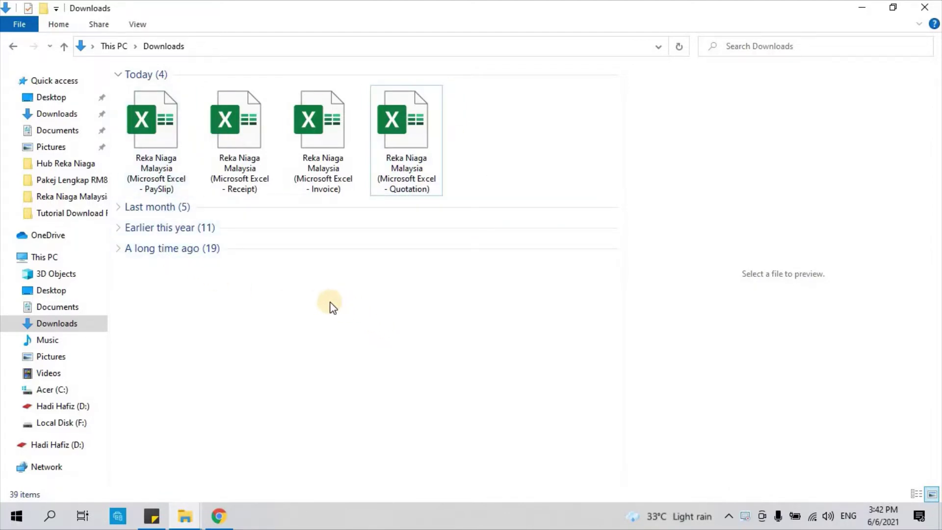
Step: Open the Reka Niaga Malaysia invoice workbook from the Downloads folder in Excel
{"action": "left_click", "coordinate": [316, 165]}
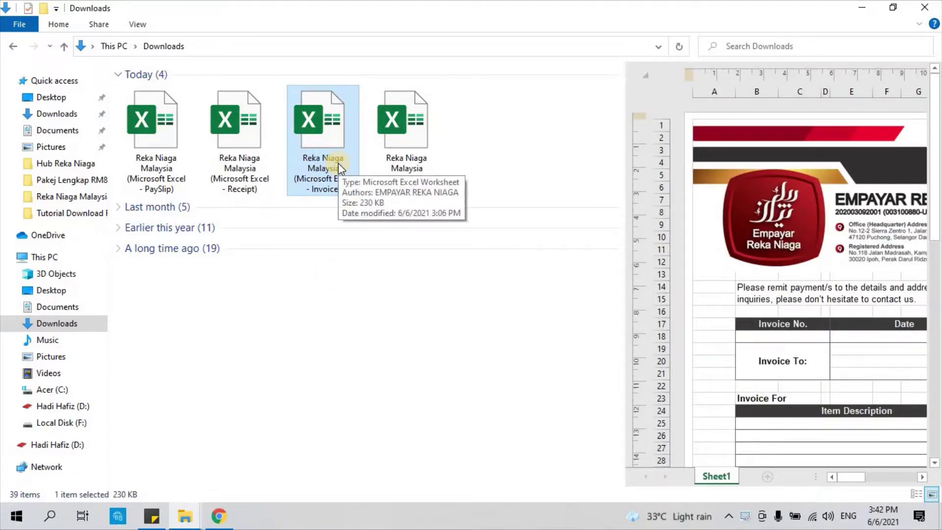
{"action": "double_click", "coordinate": [337, 163]}
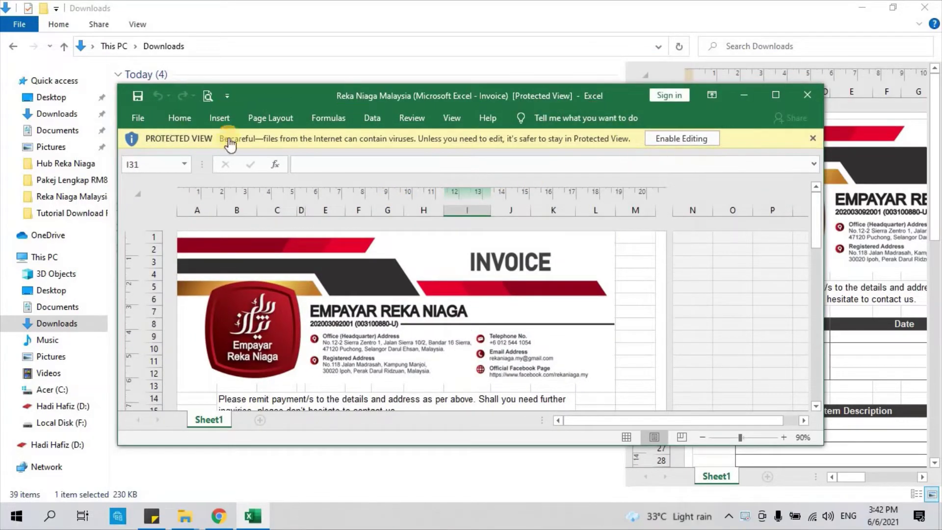
Step: Maximize the invoice window, enable editing from Protected View, and scroll through the invoice layout
{"action": "left_click", "coordinate": [782, 96]}
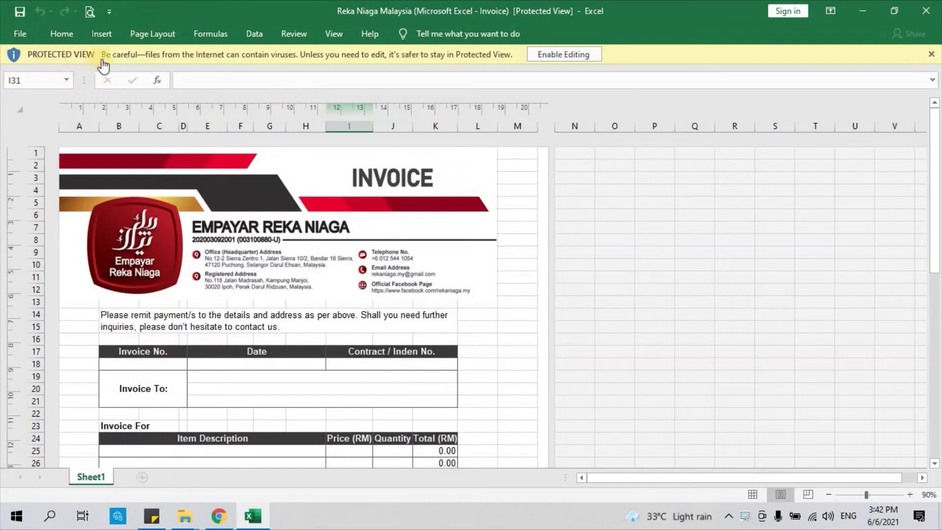
{"action": "left_click", "coordinate": [588, 59]}
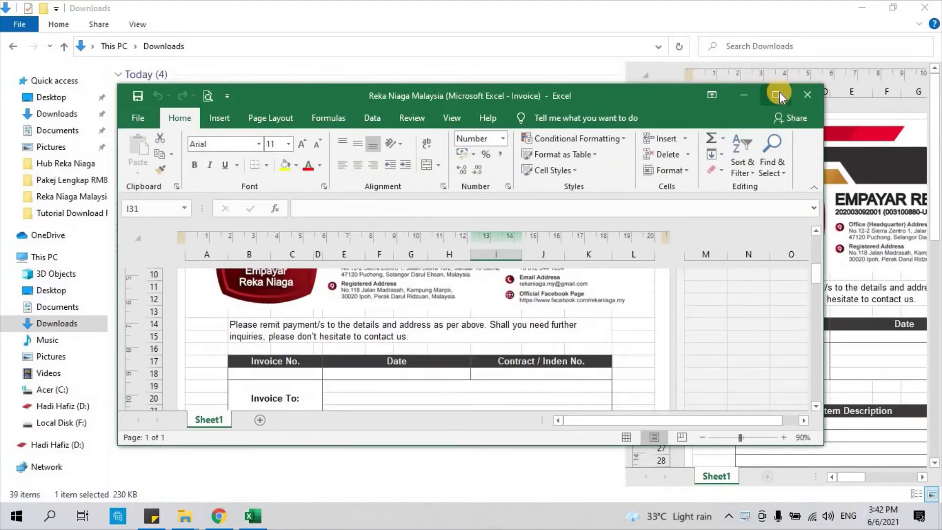
{"action": "left_click", "coordinate": [775, 95]}
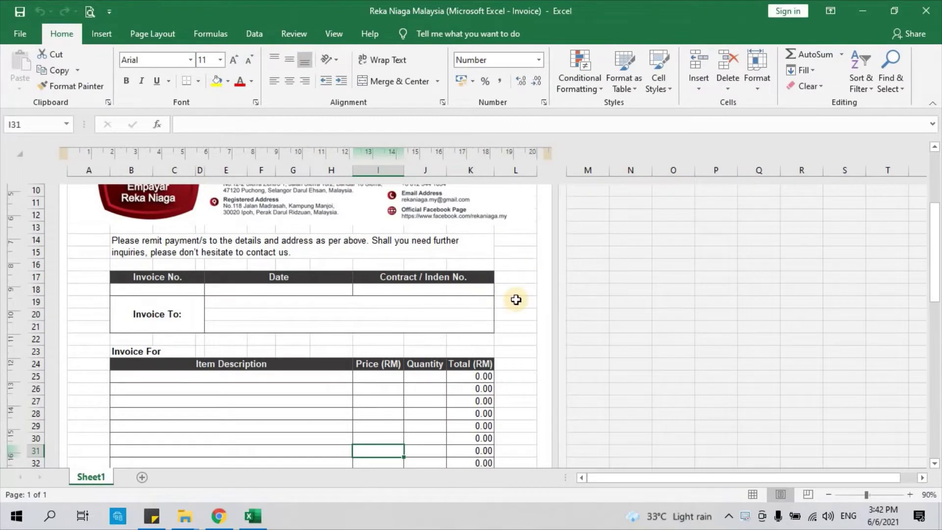
{"action": "scroll", "coordinate": [515, 300], "scroll_direction": "up", "scroll_amount": 3}
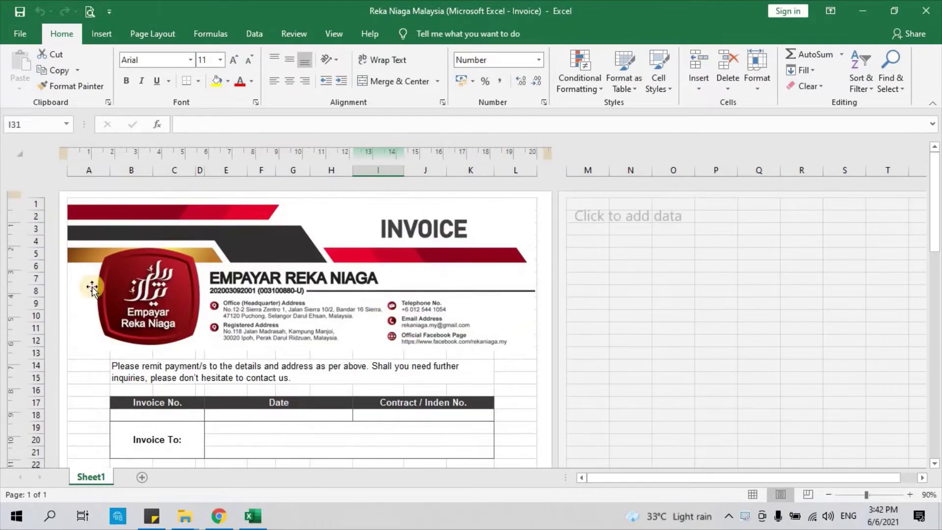
{"action": "scroll", "coordinate": [520, 265], "scroll_direction": "down", "scroll_amount": 1}
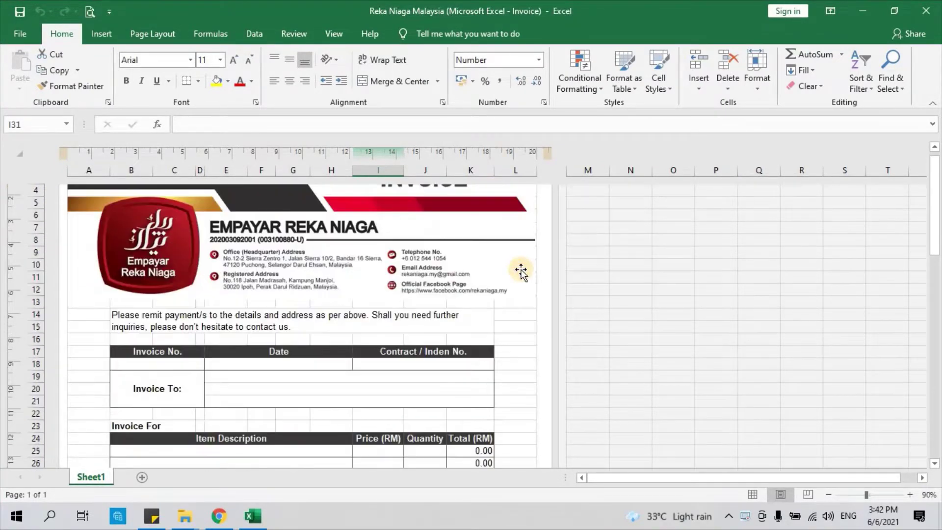
{"action": "scroll", "coordinate": [521, 275], "scroll_direction": "down", "scroll_amount": 1}
{"action": "scroll", "coordinate": [530, 275], "scroll_direction": "up", "scroll_amount": 1}
{"action": "scroll", "coordinate": [525, 273], "scroll_direction": "up", "scroll_amount": 1}
{"action": "scroll", "coordinate": [527, 255], "scroll_direction": "down", "scroll_amount": 1}
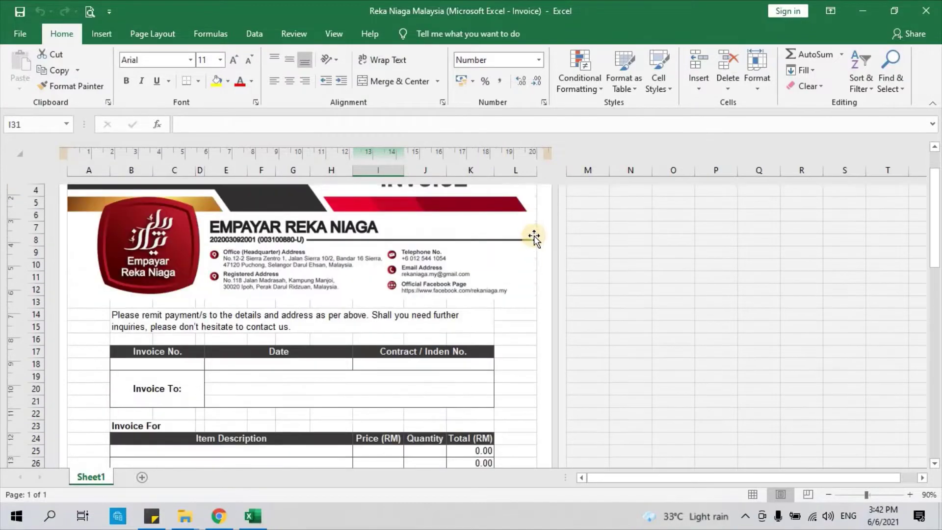
{"action": "scroll", "coordinate": [534, 230], "scroll_direction": "up", "scroll_amount": 1}
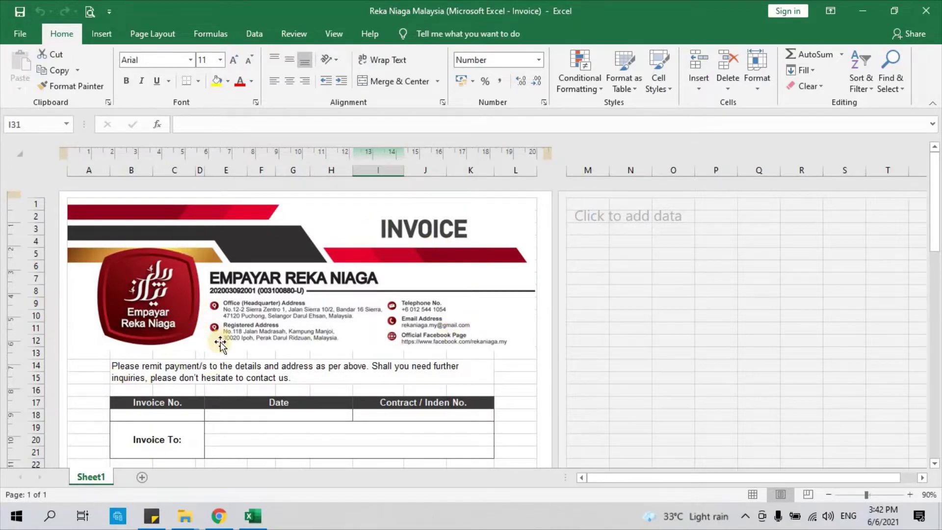
{"action": "scroll", "coordinate": [221, 349], "scroll_direction": "down", "scroll_amount": 2}
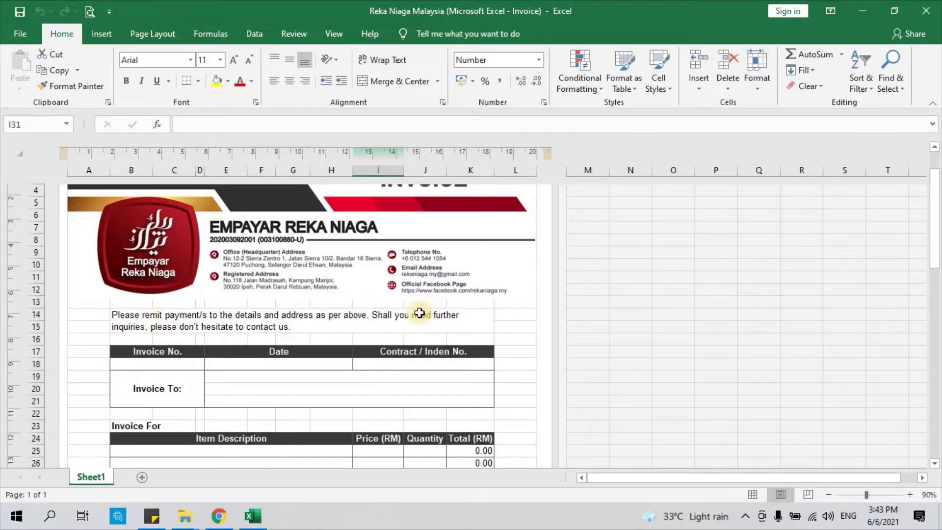
{"action": "scroll", "coordinate": [419, 313], "scroll_direction": "down", "scroll_amount": 1}
{"action": "scroll", "coordinate": [419, 313], "scroll_direction": "down", "scroll_amount": 1}
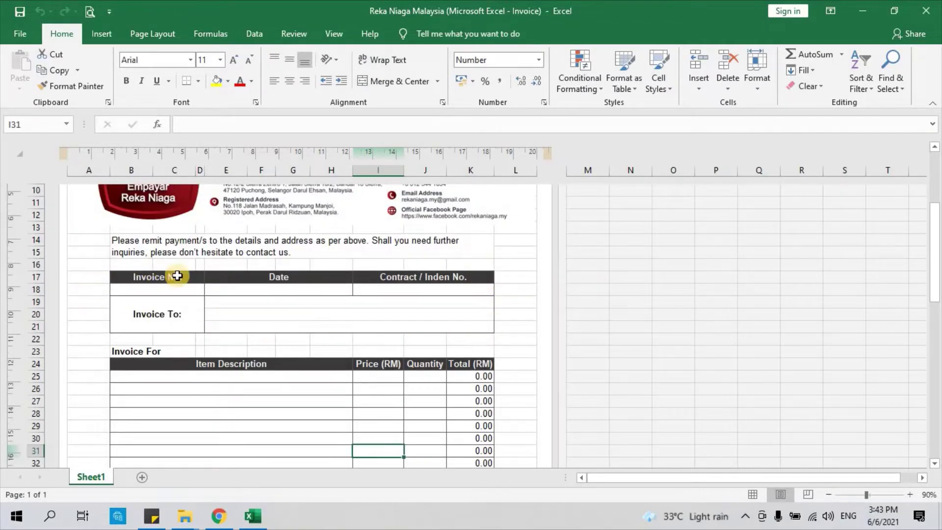
Step: Enter the invoice number under Invoice No. and the date 6th June 2021
{"action": "left_click", "coordinate": [163, 292]}
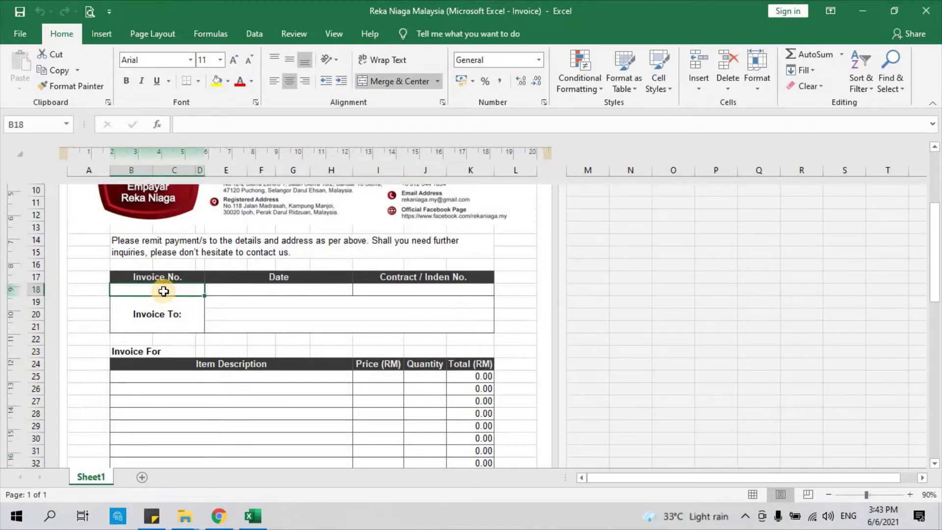
{"action": "type", "text": "R"}
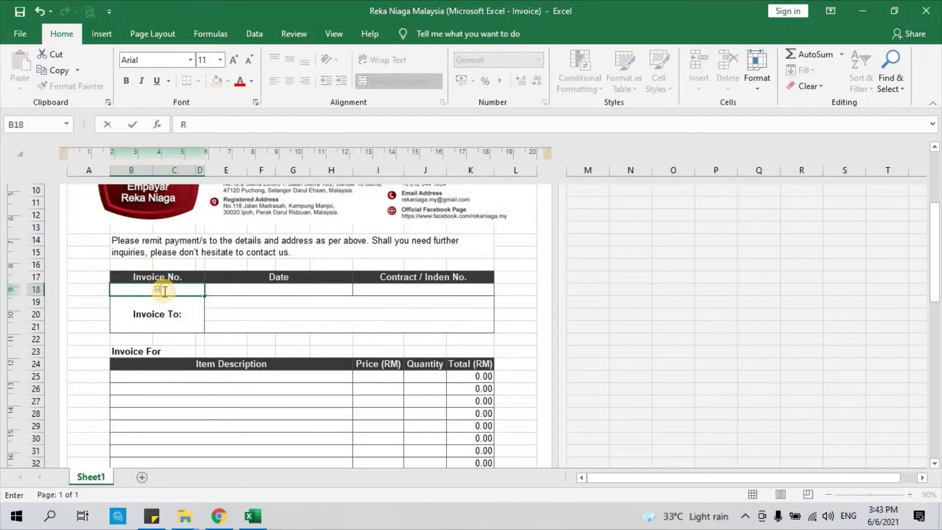
{"action": "type", "text": "EN/"}
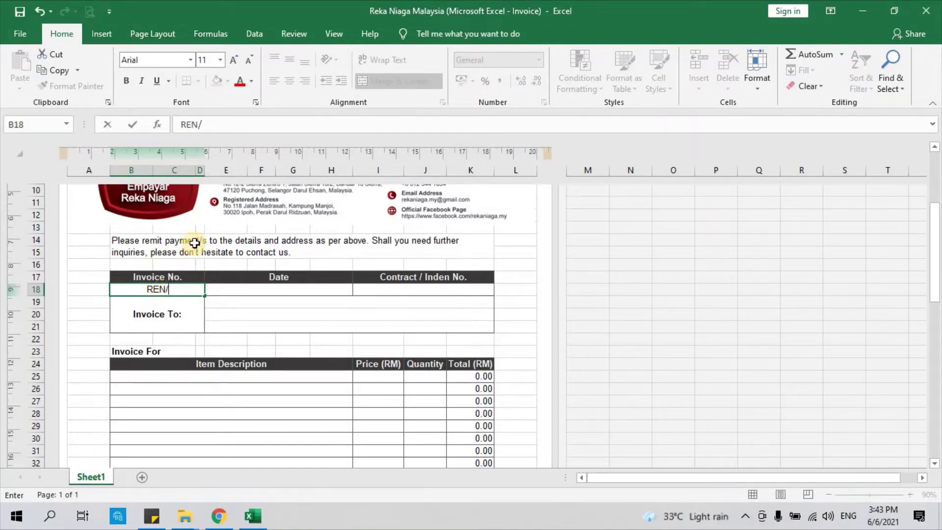
{"action": "type", "text": "INV/00-1"}
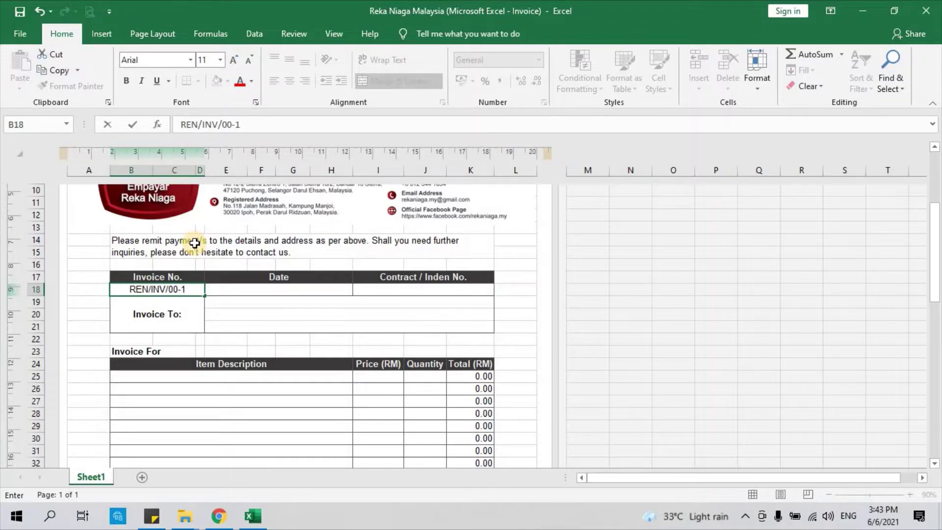
{"action": "left_click", "coordinate": [210, 285]}
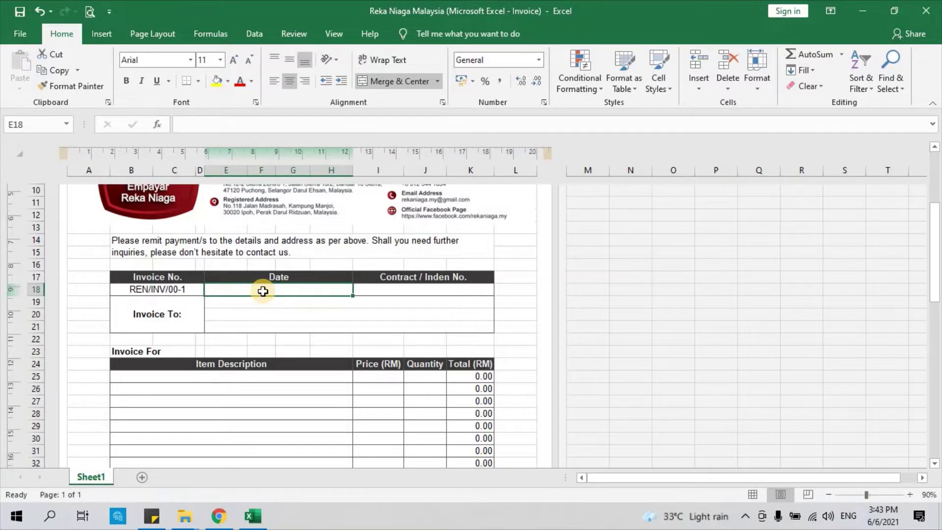
{"action": "type", "text": "6th"}
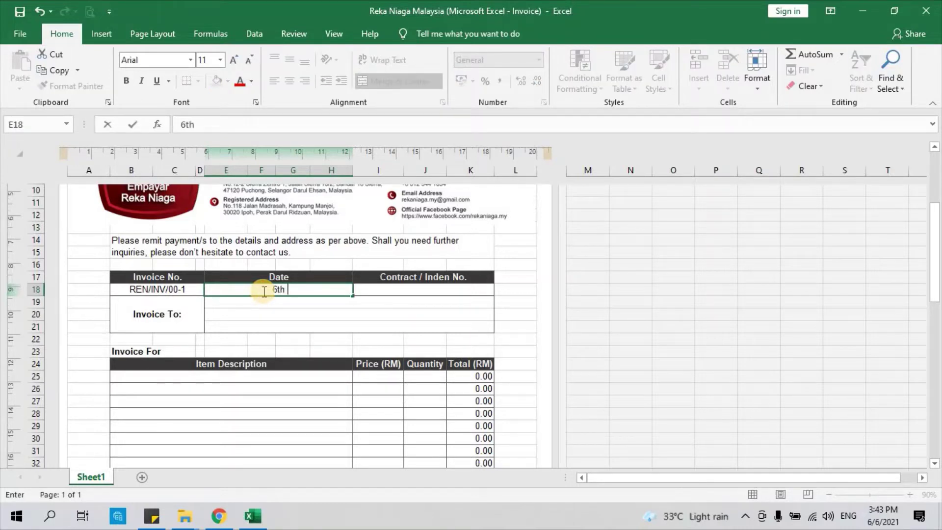
{"action": "type", "text": " June 2021"}
{"action": "key", "text": "Return"}
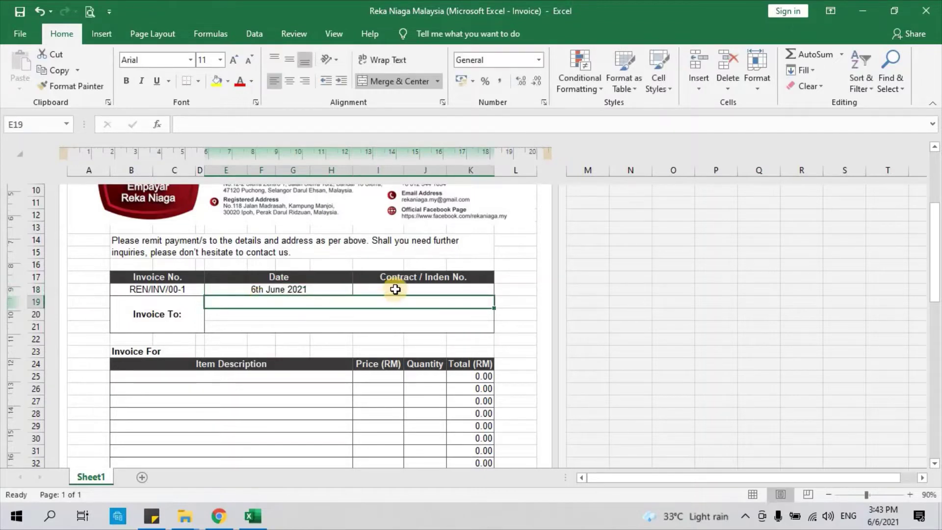
Step: Put a dash in the Contract / Inden No. cell
{"action": "left_click", "coordinate": [396, 289]}
{"action": "left_click", "coordinate": [394, 301]}
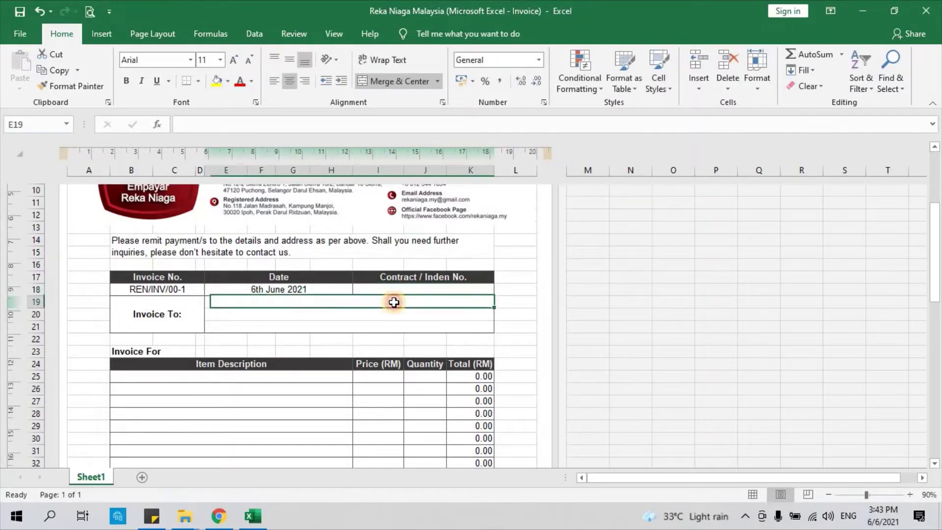
{"action": "left_click", "coordinate": [393, 289]}
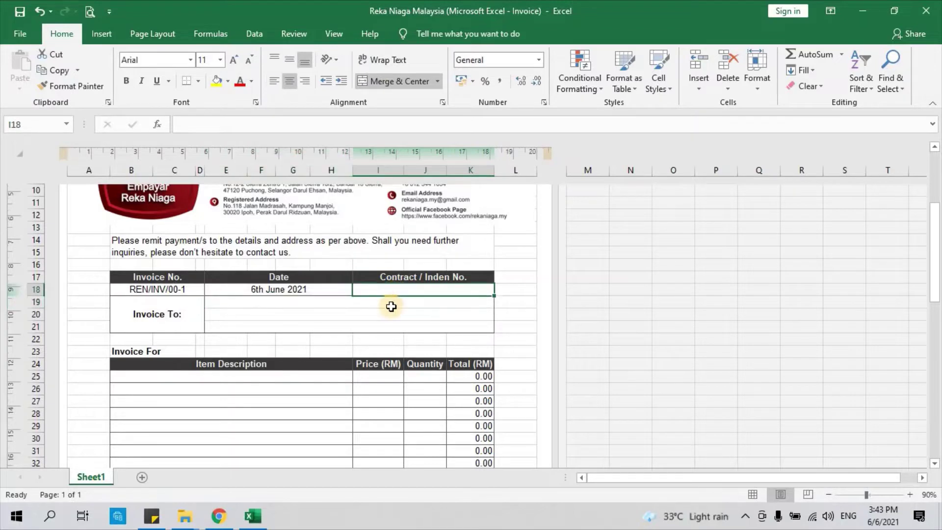
{"action": "left_click", "coordinate": [346, 307]}
{"action": "left_click", "coordinate": [391, 289]}
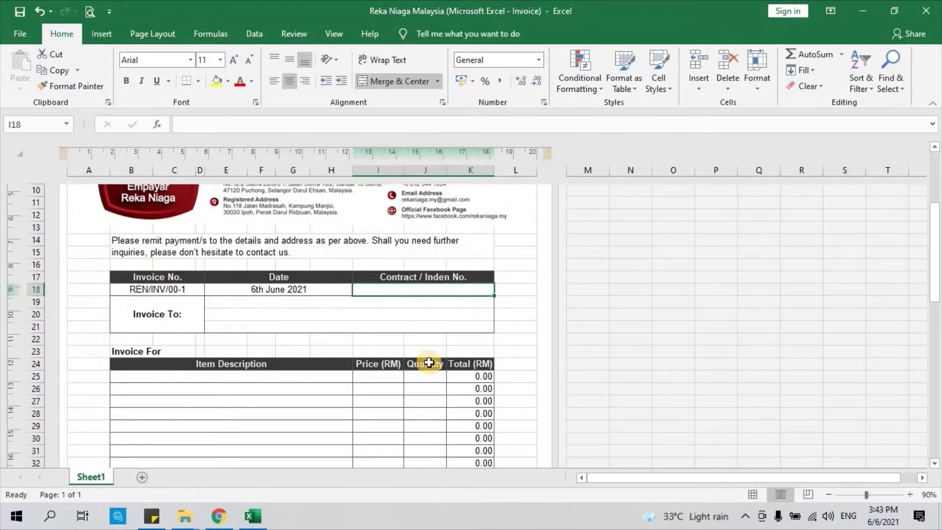
{"action": "type", "text": "-"}
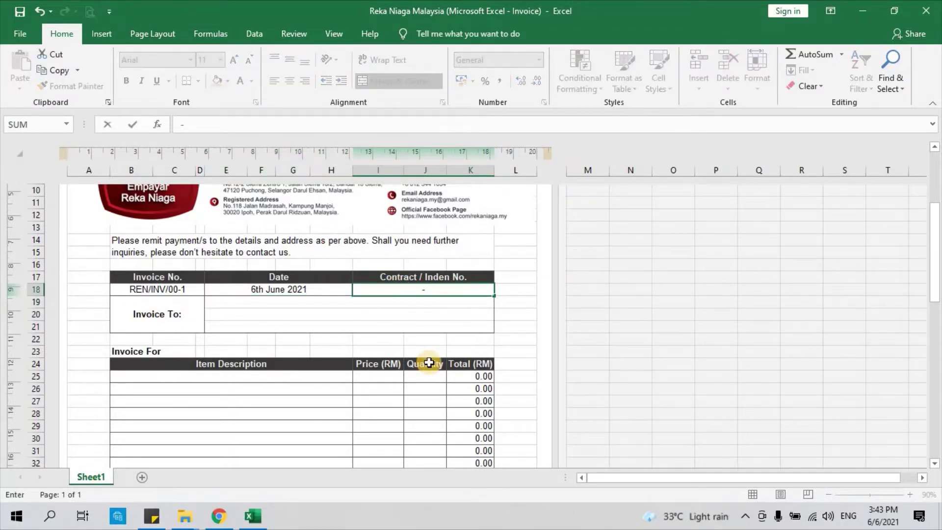
{"action": "key", "text": "Return"}
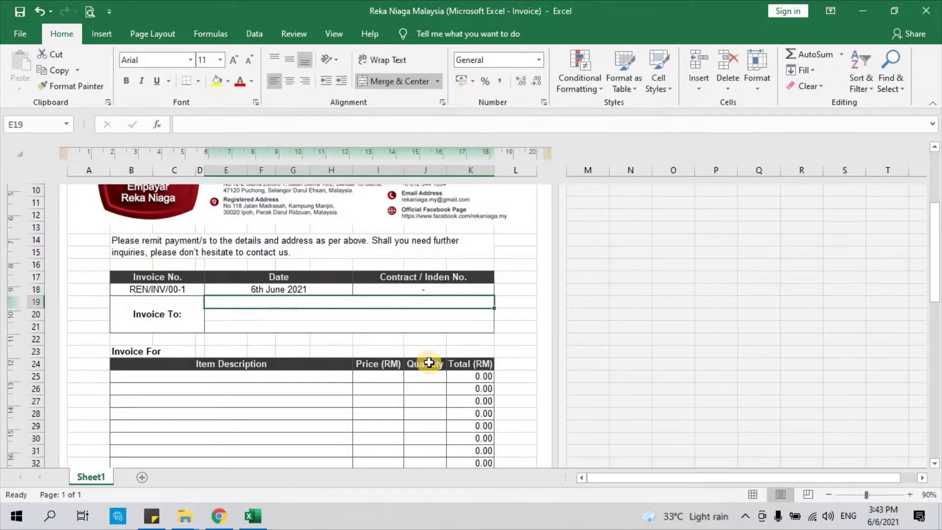
Step: Enter the customer's company name on the first Invoice To line
{"action": "left_click", "coordinate": [164, 306]}
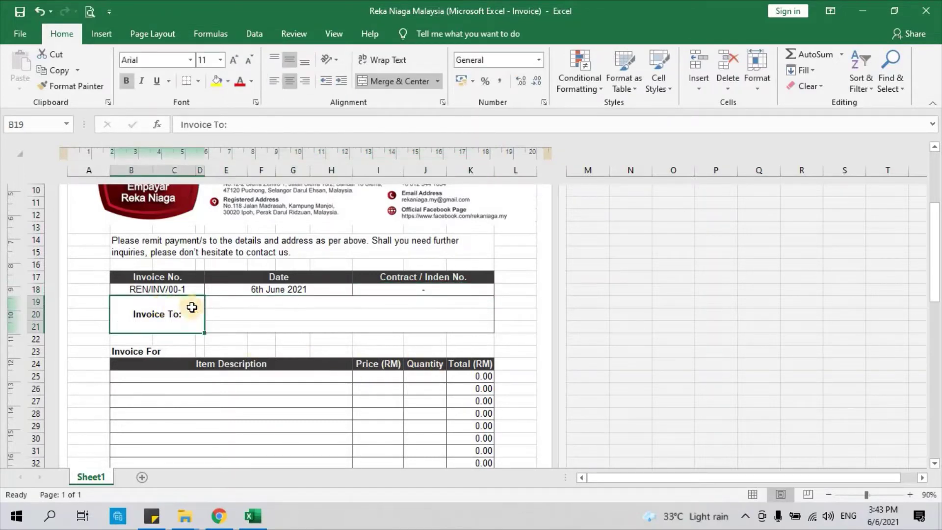
{"action": "left_click", "coordinate": [218, 300]}
{"action": "left_click", "coordinate": [221, 322]}
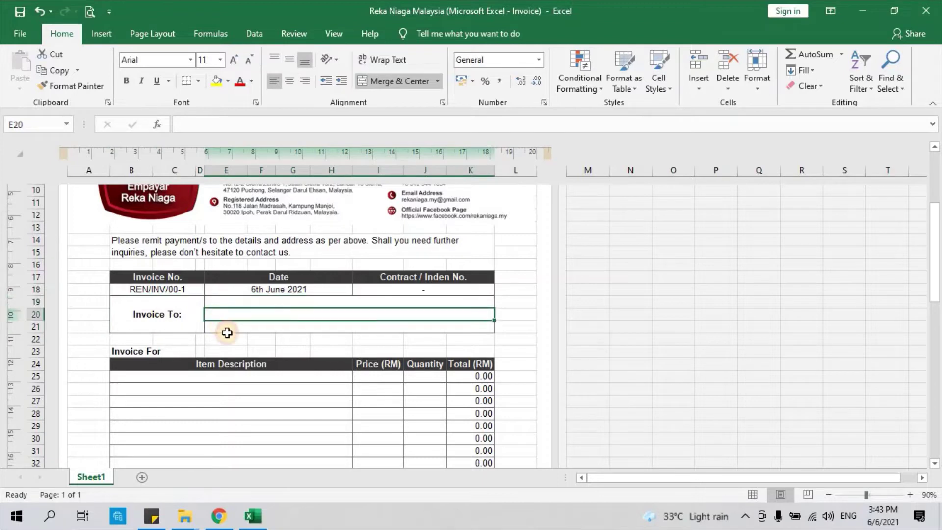
{"action": "left_click", "coordinate": [223, 338]}
{"action": "left_click", "coordinate": [176, 314]}
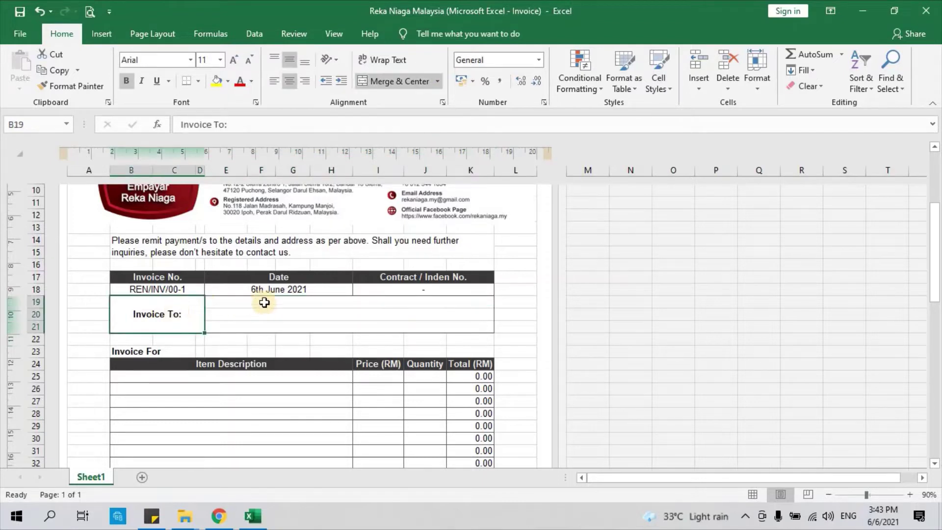
{"action": "left_click", "coordinate": [266, 303]}
{"action": "left_click", "coordinate": [242, 316]}
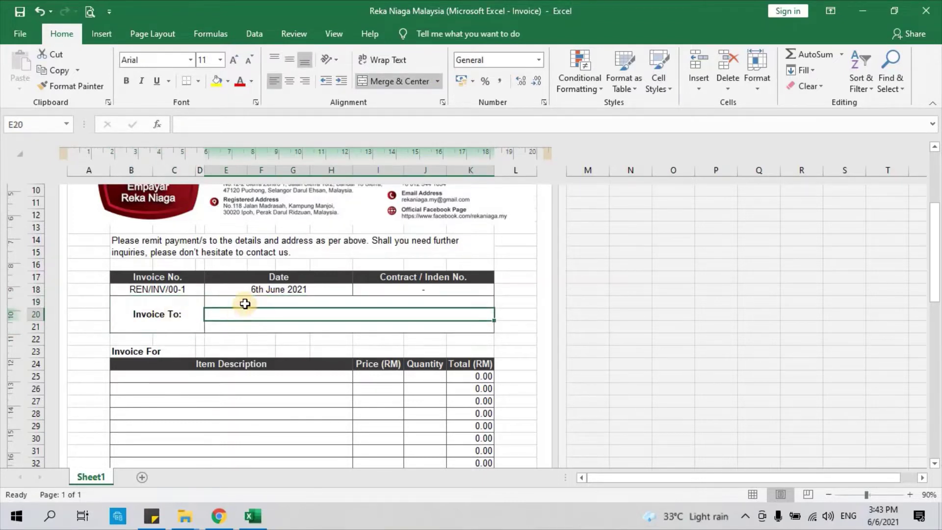
{"action": "left_click", "coordinate": [245, 303]}
{"action": "type", "text": "SS"}
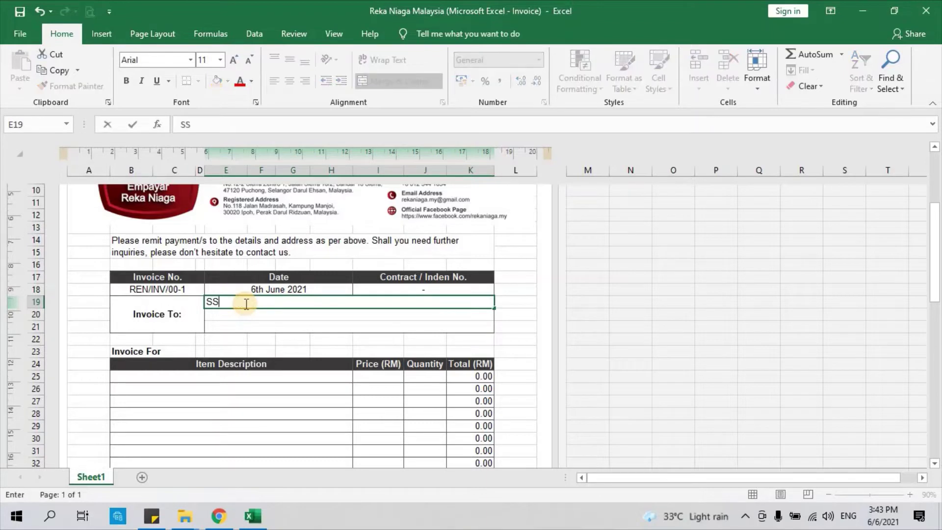
{"action": "type", "text": "FT Enterprise Sdn Bhd"}
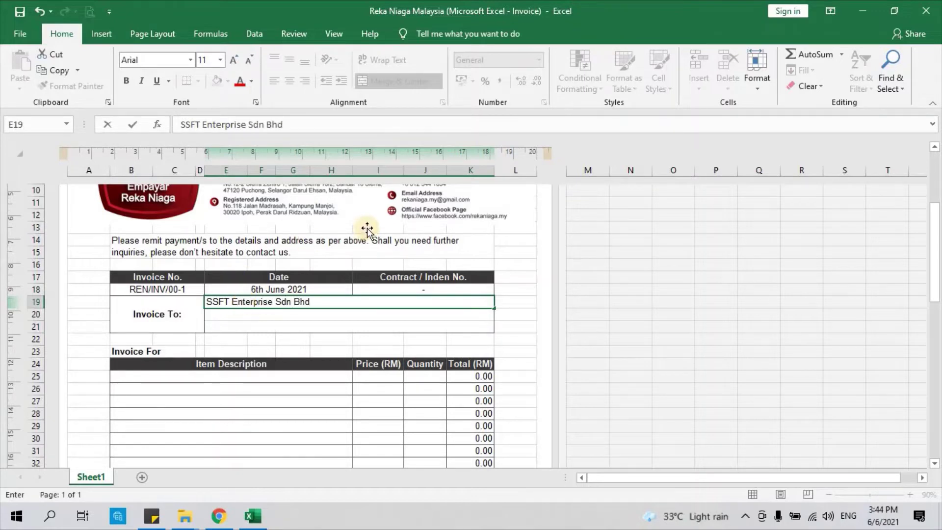
{"action": "key", "text": "Return"}
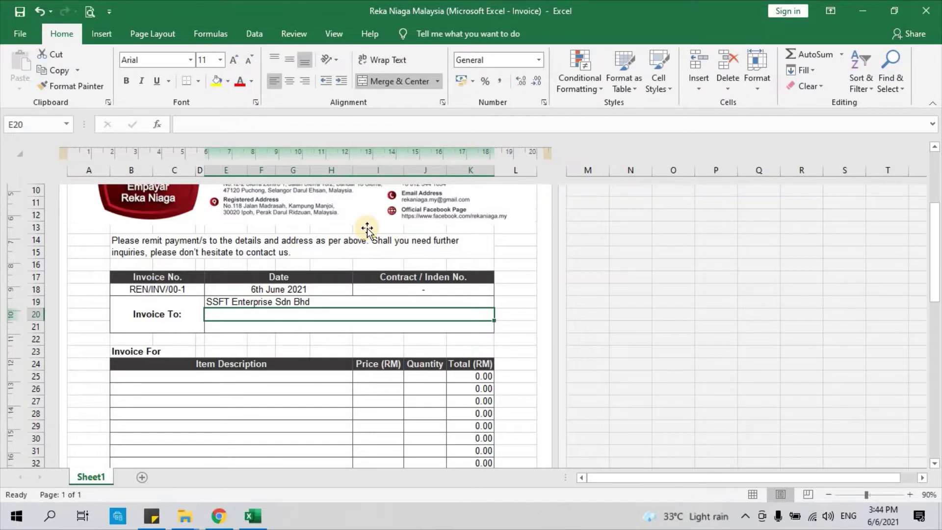
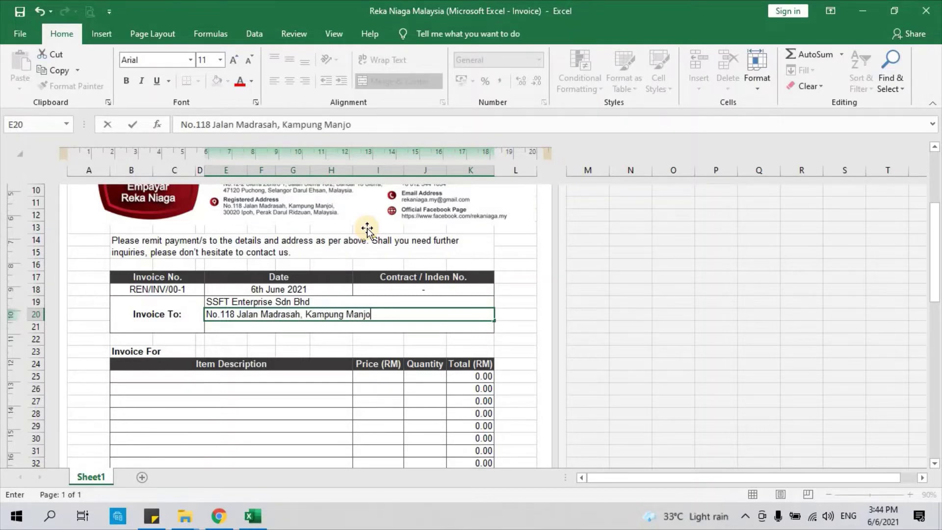
Step: Add the customer's street line and postcode/city line beneath the company name
{"action": "key", "text": "Return"}
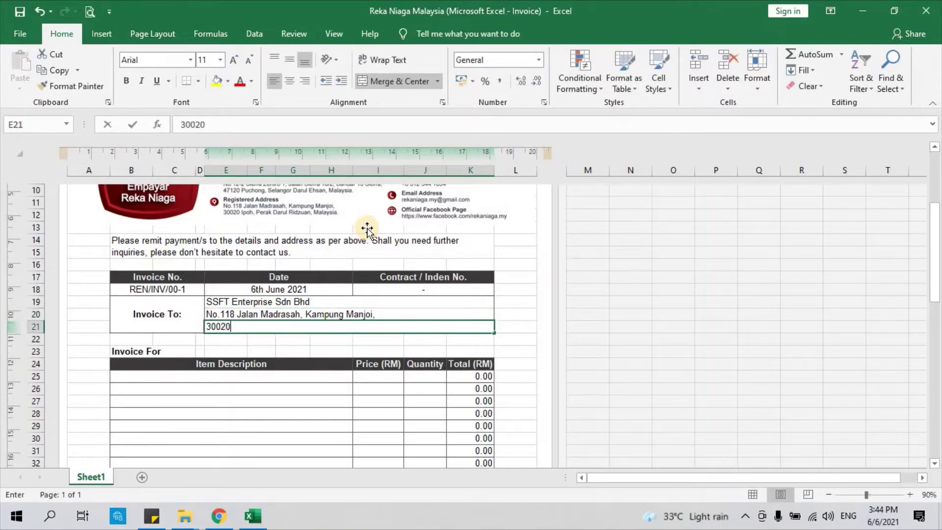
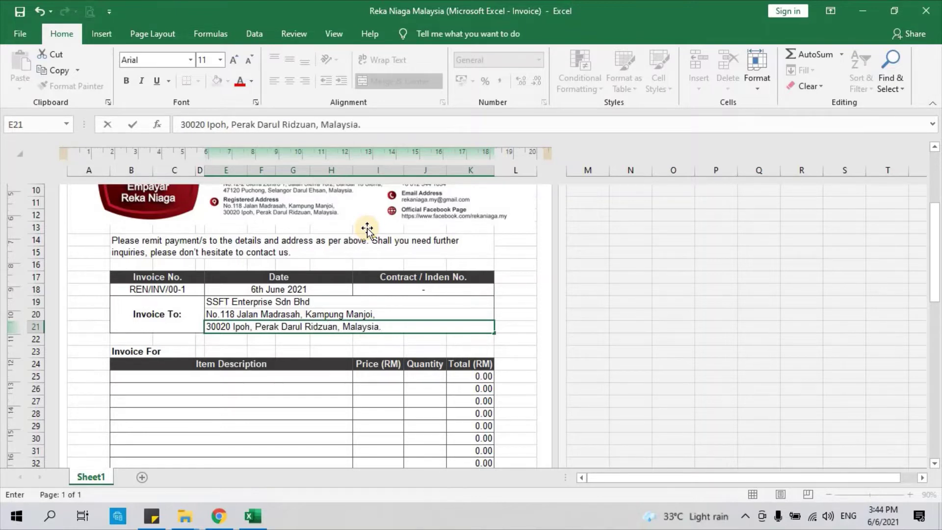
{"action": "left_click", "coordinate": [278, 350]}
{"action": "scroll", "coordinate": [278, 336], "scroll_direction": "down", "scroll_amount": 2}
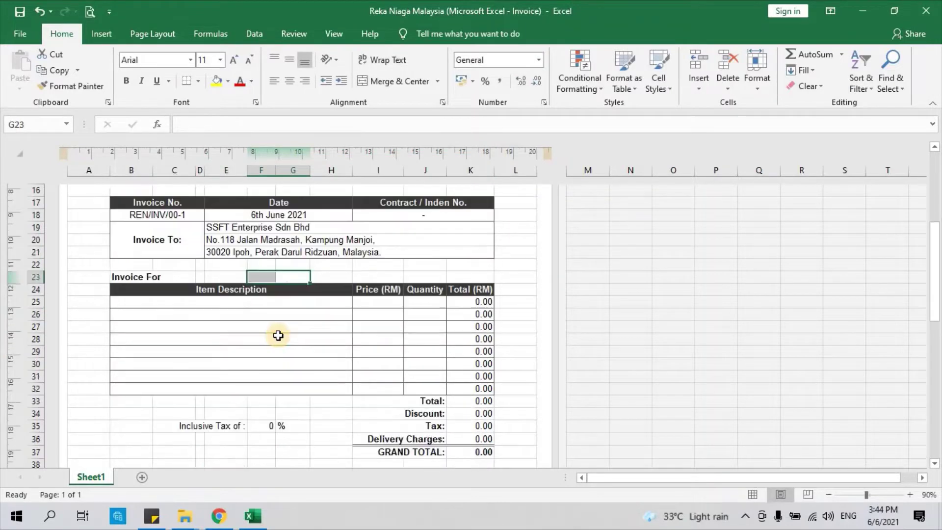
{"action": "scroll", "coordinate": [276, 333], "scroll_direction": "down", "scroll_amount": 1}
{"action": "scroll", "coordinate": [153, 292], "scroll_direction": "up", "scroll_amount": 1}
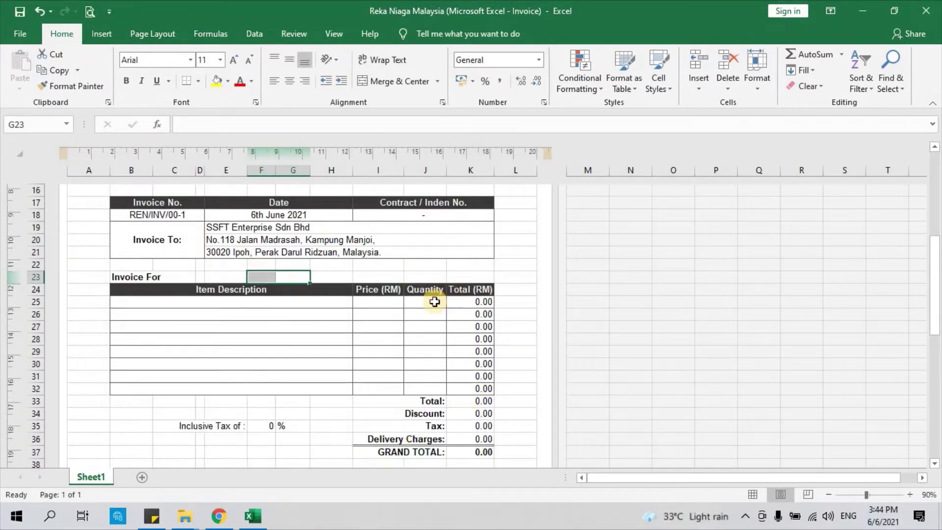
{"action": "left_click", "coordinate": [175, 300]}
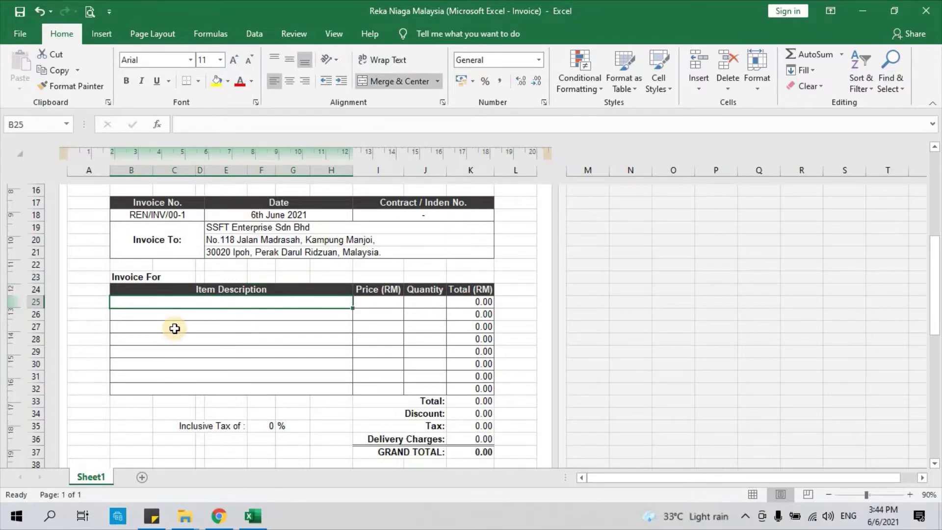
{"action": "left_click", "coordinate": [174, 328]}
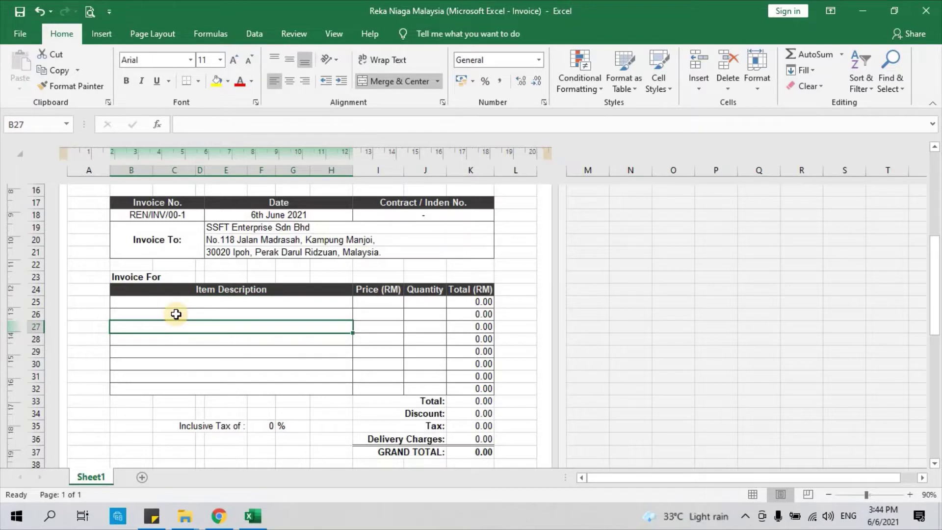
{"action": "left_click", "coordinate": [176, 314]}
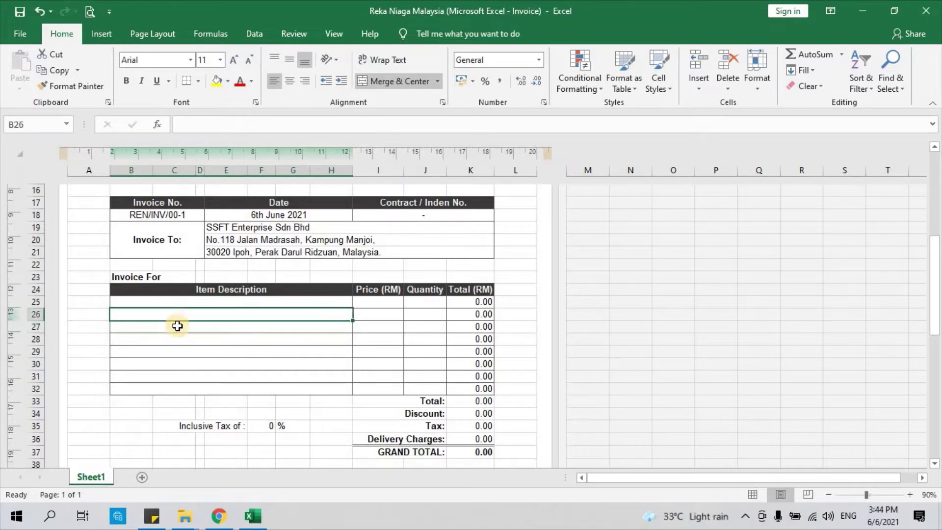
{"action": "left_click", "coordinate": [178, 327]}
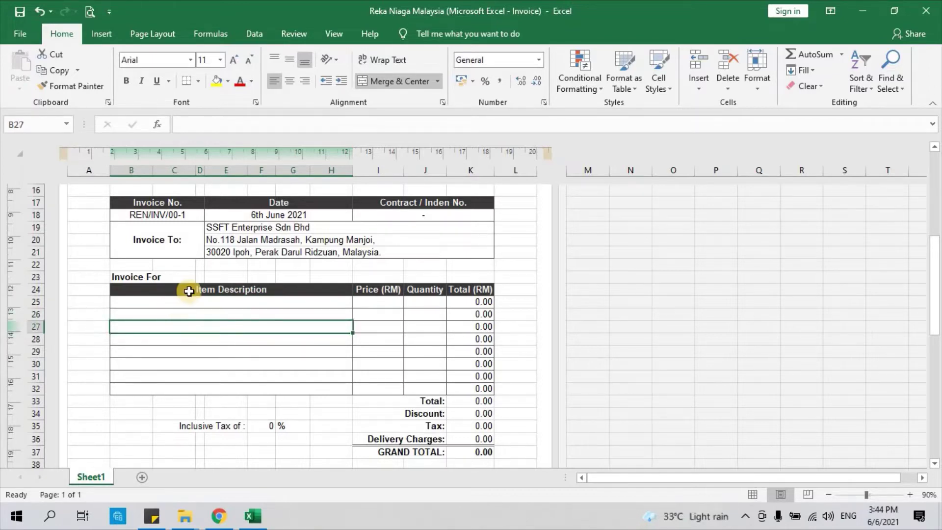
{"action": "left_click_drag", "start_coordinate": [189, 290], "coordinate": [188, 390]}
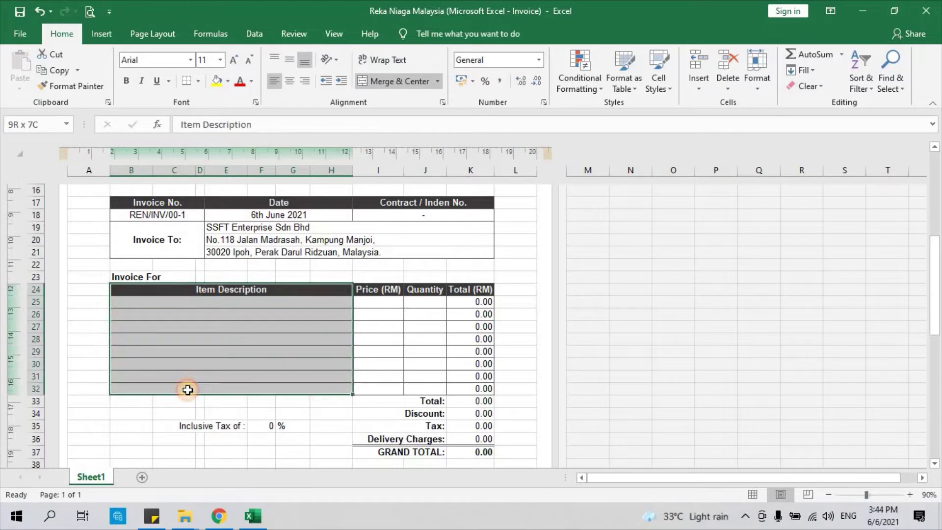
{"action": "left_click", "coordinate": [190, 339]}
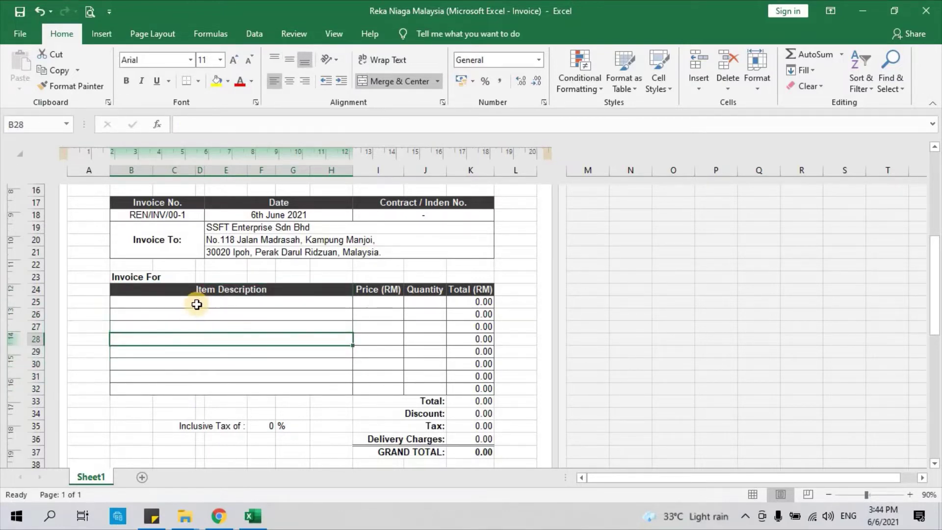
{"action": "left_click", "coordinate": [368, 291]}
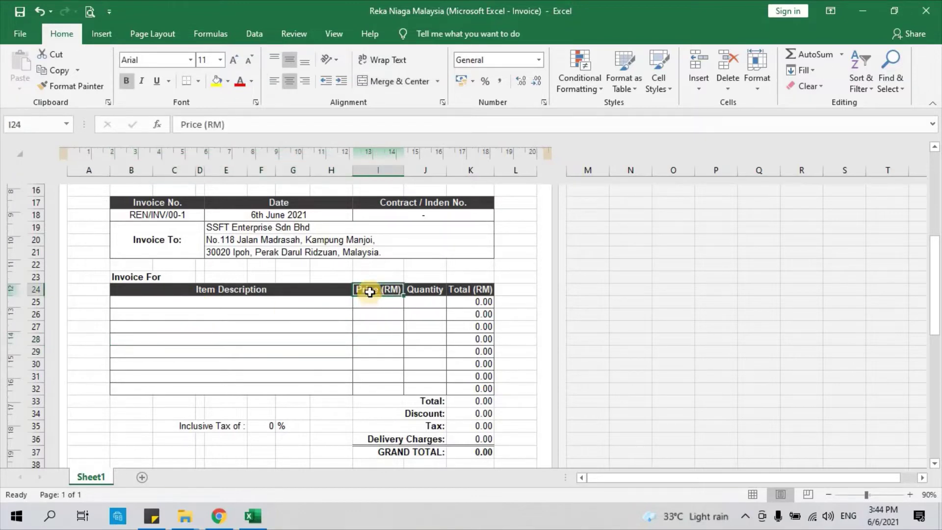
{"action": "left_click_drag", "start_coordinate": [369, 292], "coordinate": [374, 384]}
{"action": "left_click", "coordinate": [427, 290]}
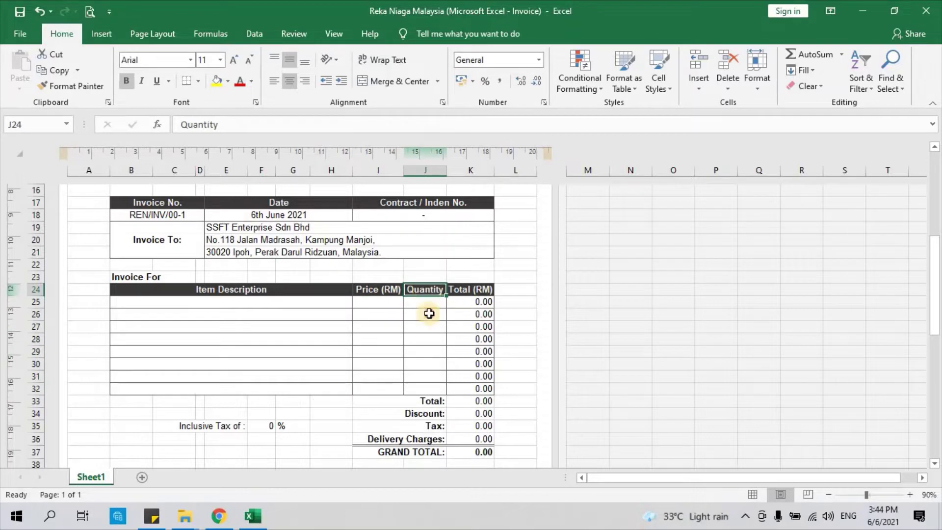
{"action": "left_click_drag", "start_coordinate": [429, 314], "coordinate": [431, 368]}
{"action": "left_click", "coordinate": [427, 376]}
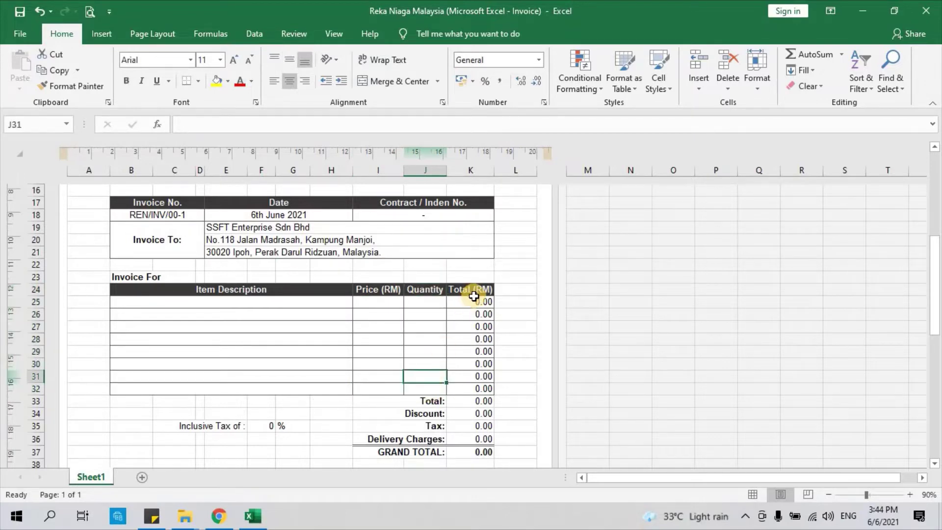
{"action": "left_click", "coordinate": [473, 293]}
{"action": "left_click", "coordinate": [473, 301]}
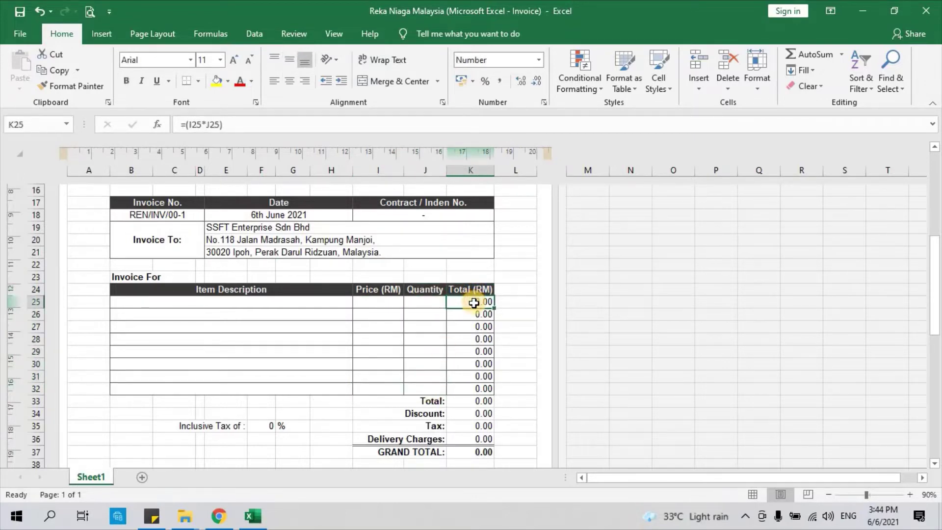
{"action": "left_click_drag", "start_coordinate": [474, 302], "coordinate": [473, 390]}
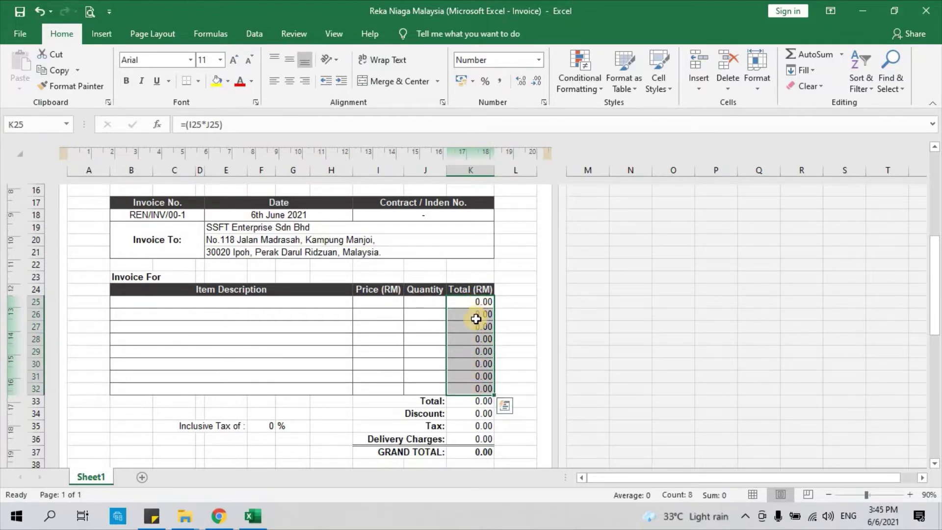
{"action": "left_click", "coordinate": [474, 388]}
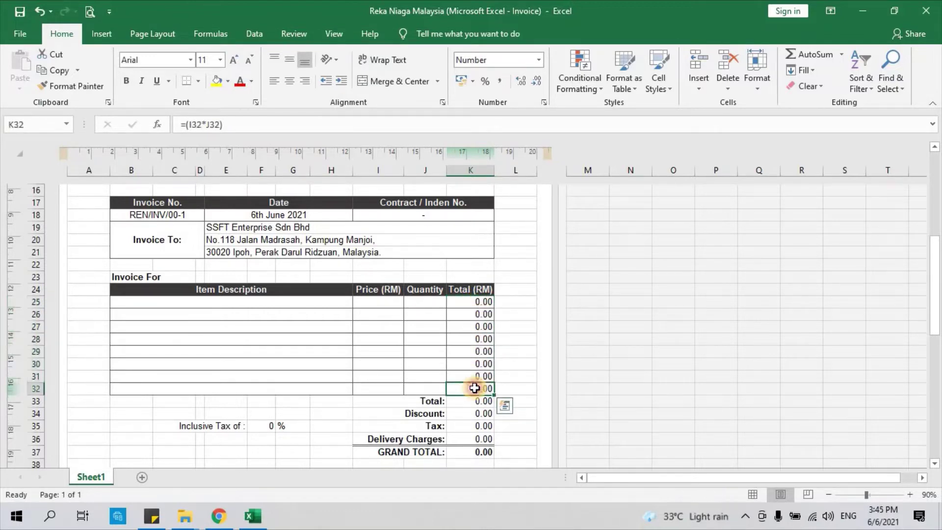
{"action": "left_click_drag", "start_coordinate": [475, 303], "coordinate": [474, 452]}
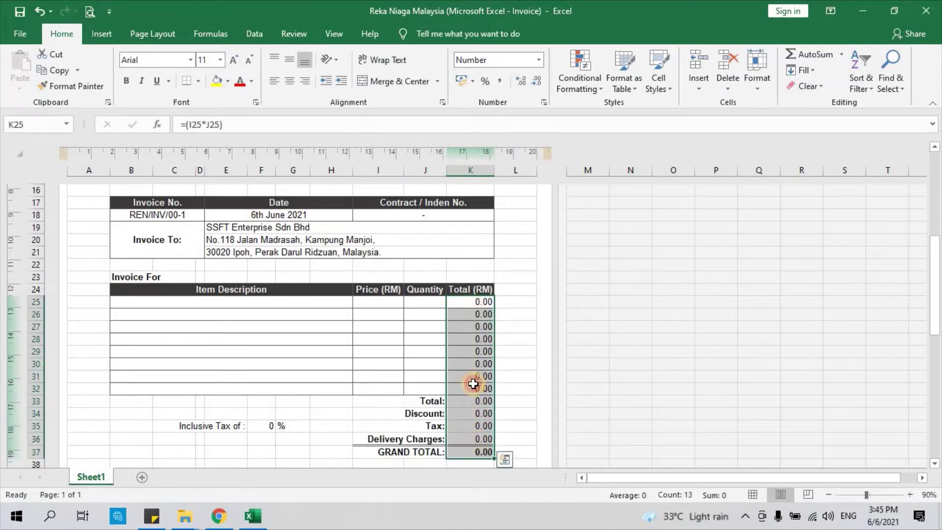
{"action": "left_click", "coordinate": [481, 301]}
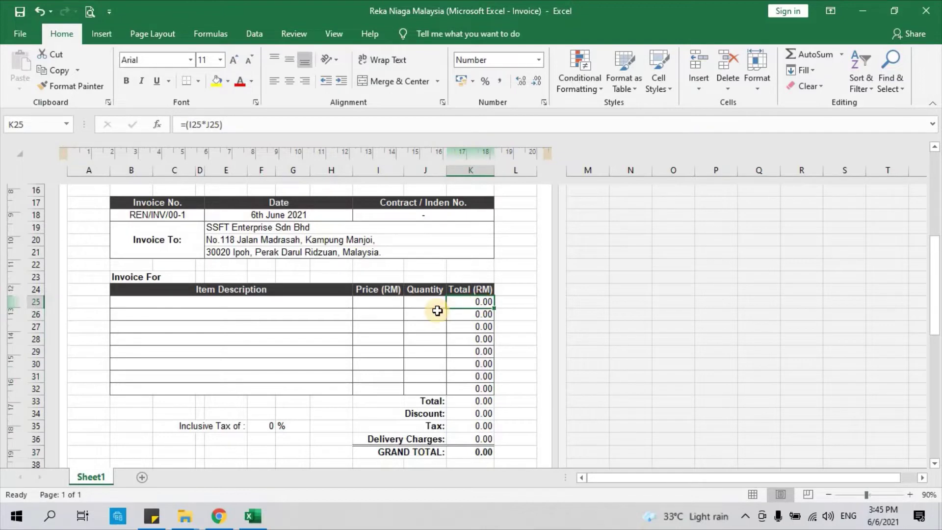
{"action": "left_click", "coordinate": [465, 314]}
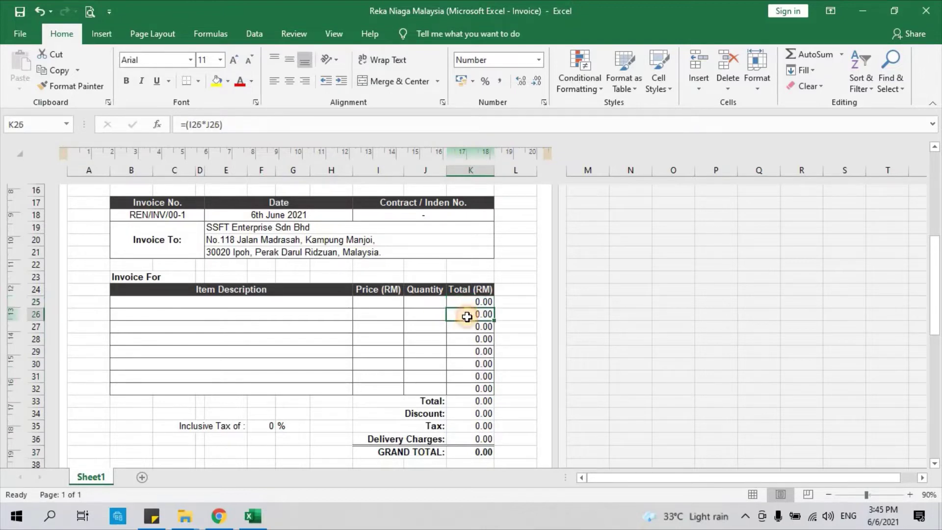
{"action": "left_click", "coordinate": [465, 326]}
{"action": "left_click", "coordinate": [465, 340]}
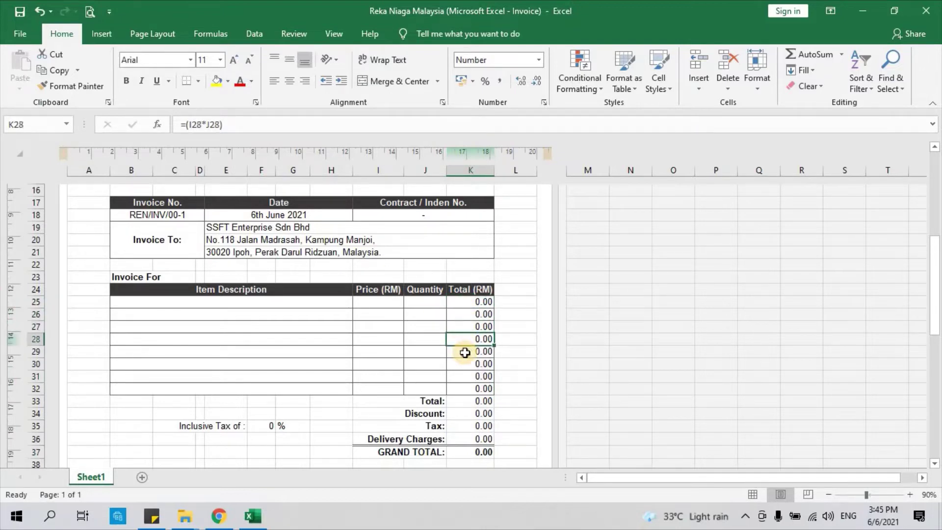
{"action": "left_click", "coordinate": [466, 351]}
{"action": "left_click", "coordinate": [251, 305]}
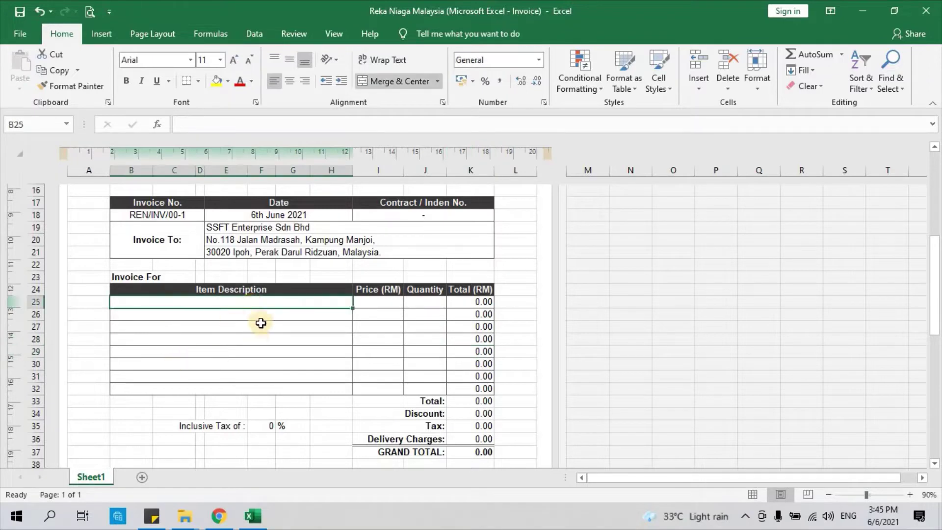
Step: Enter '1. Membekal Barangan Elektronik' as the first item description
{"action": "type", "text": "1"}
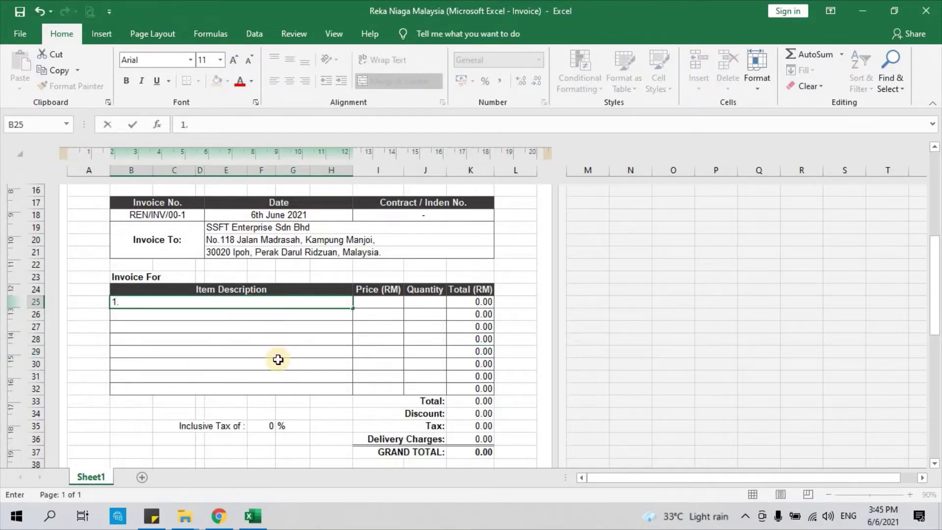
{"action": "type", "text": ". Membekal"}
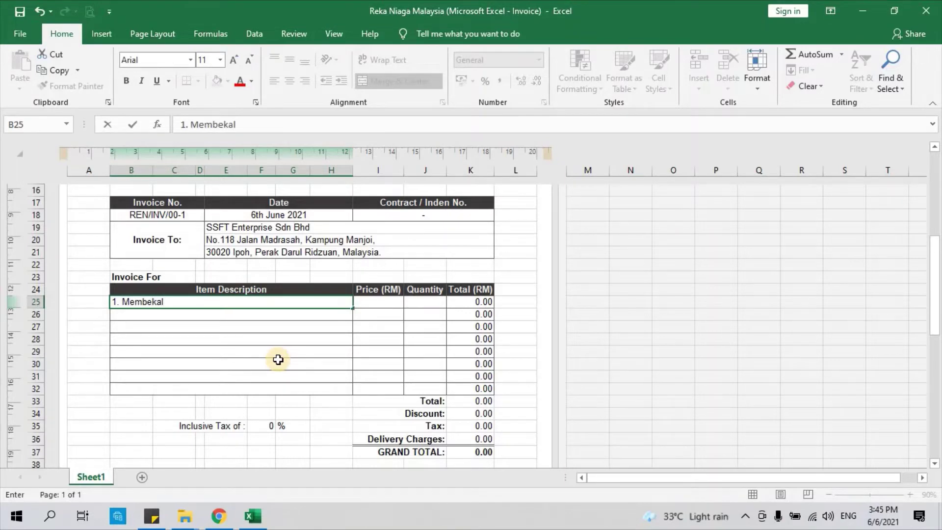
{"action": "type", "text": " Baranga"}
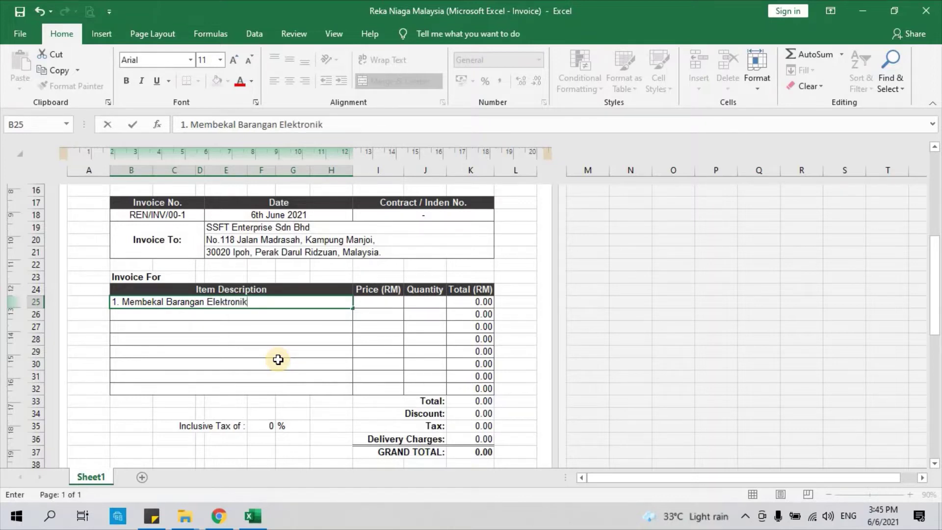
{"action": "type", "text": "n Elektronik"}
{"action": "key", "text": "Return"}
{"action": "key", "text": "Up"}
{"action": "key", "text": "Right"}
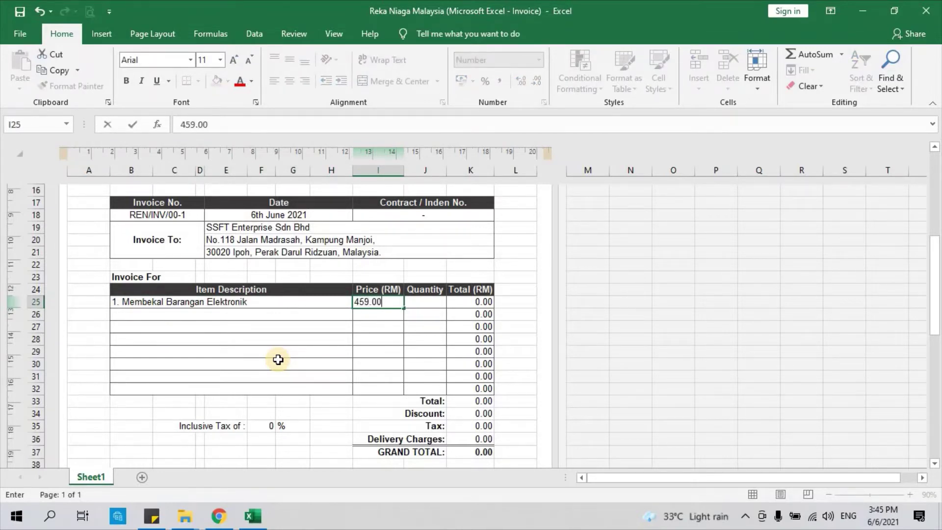
Step: Give the first item a price of 459.00 and quantity 2, totalling 918.00
{"action": "left_click", "coordinate": [367, 319]}
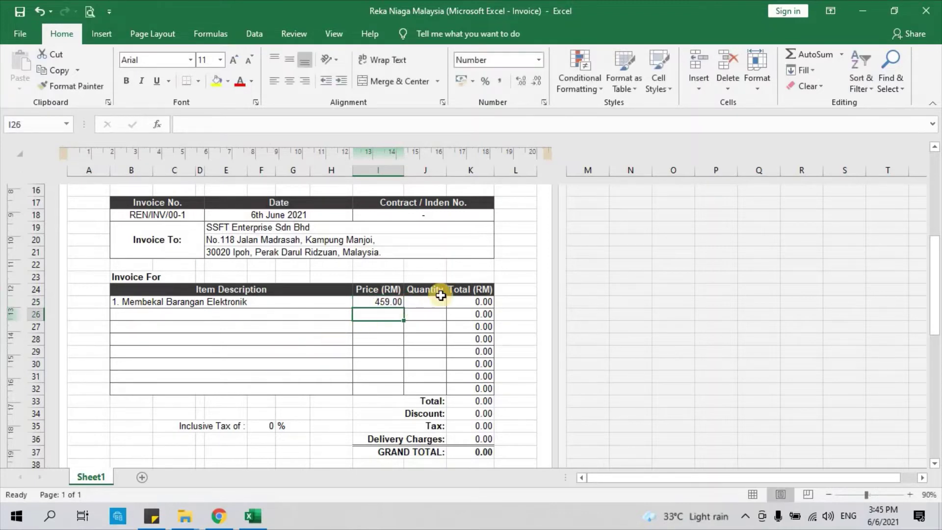
{"action": "left_click", "coordinate": [426, 301]}
{"action": "type", "text": "2"}
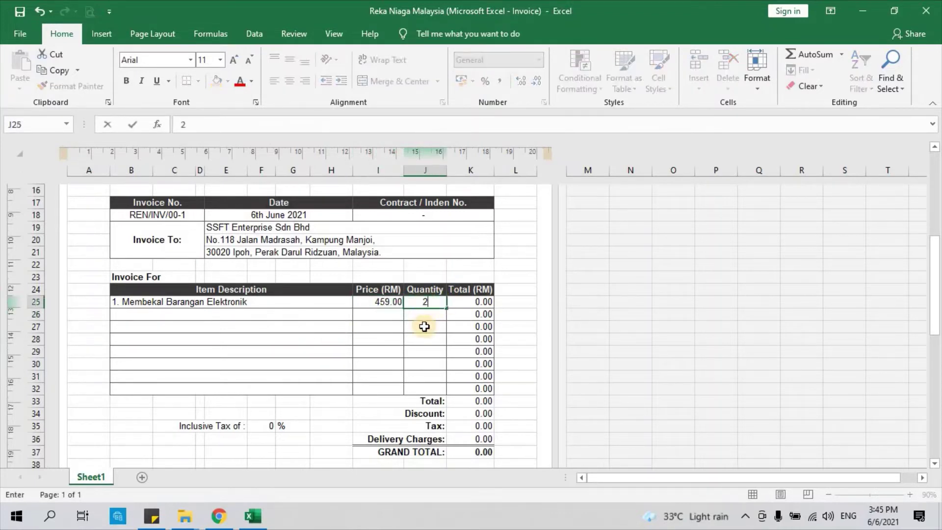
{"action": "left_click", "coordinate": [421, 320]}
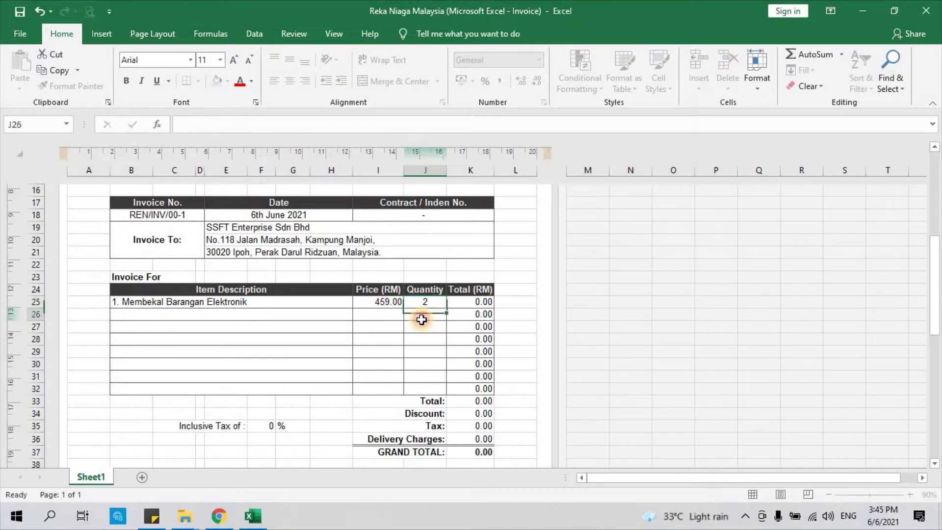
{"action": "left_click", "coordinate": [480, 299]}
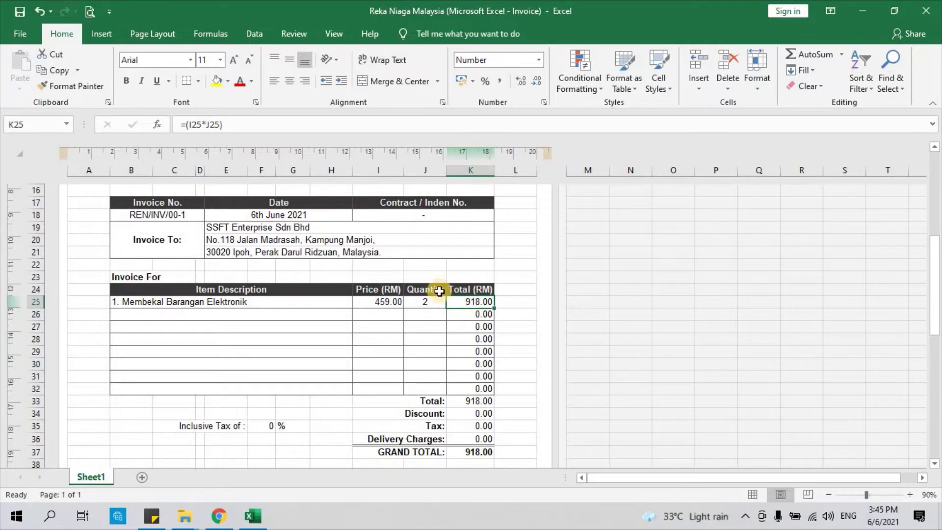
{"action": "left_click", "coordinate": [483, 400]}
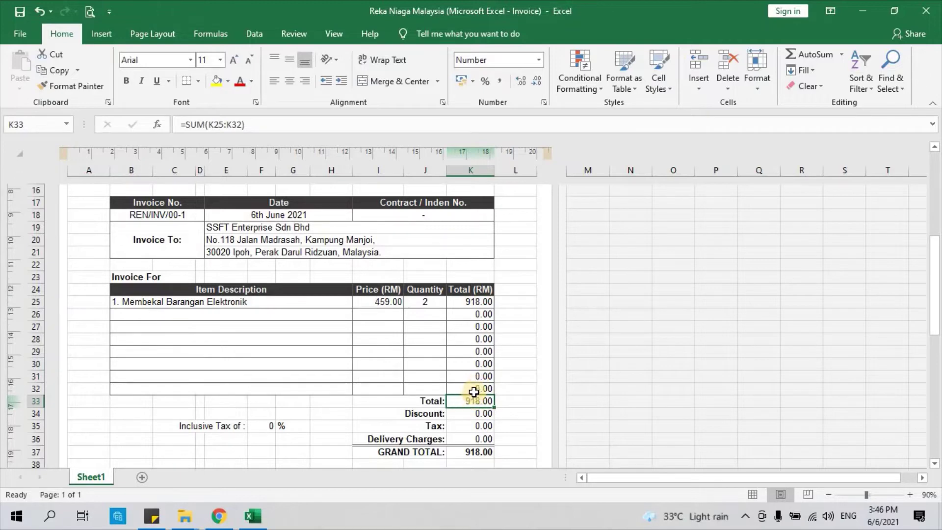
{"action": "left_click_drag", "start_coordinate": [475, 389], "coordinate": [479, 302]}
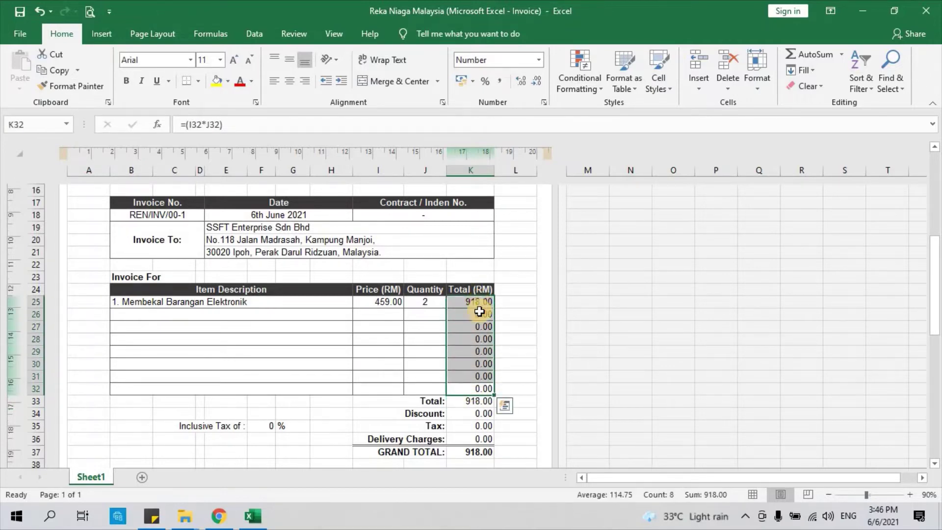
{"action": "left_click", "coordinate": [479, 312]}
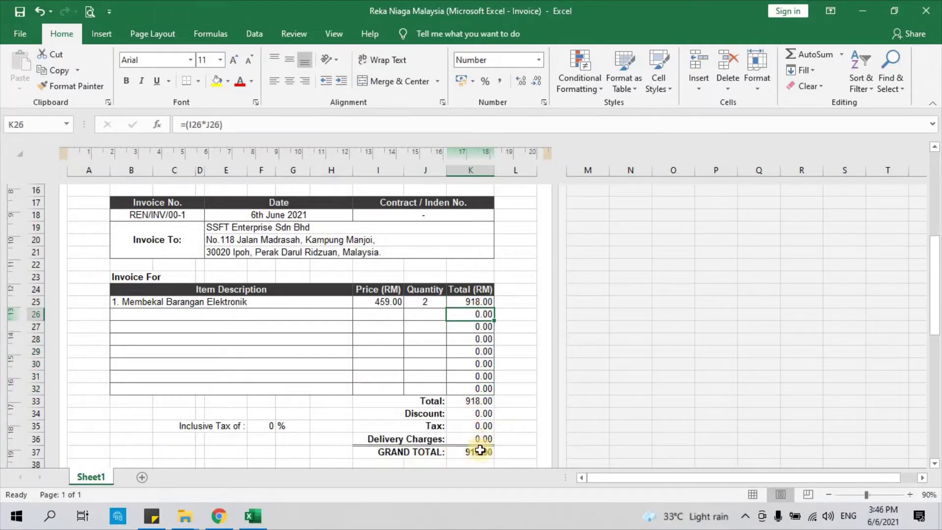
{"action": "left_click", "coordinate": [479, 451]}
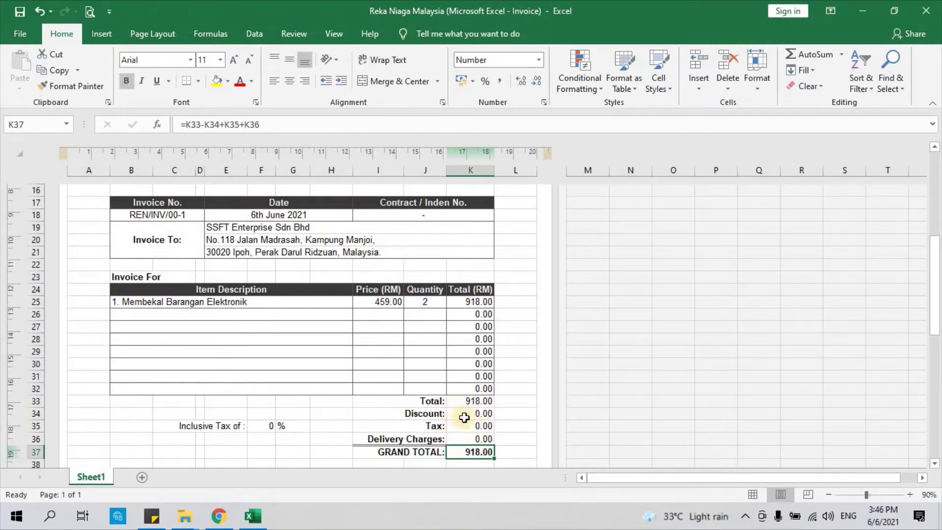
{"action": "left_click_drag", "start_coordinate": [452, 401], "coordinate": [468, 442]}
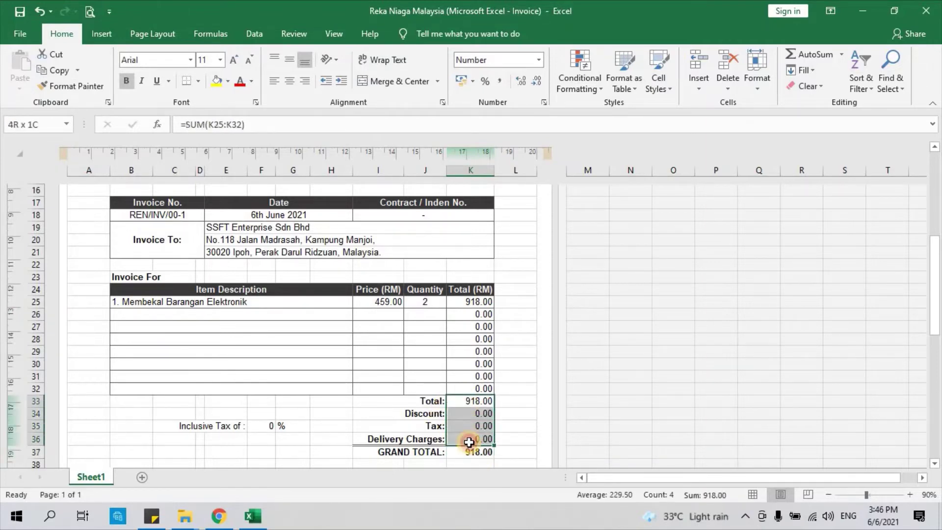
{"action": "left_click", "coordinate": [502, 399]}
{"action": "left_click", "coordinate": [218, 313]}
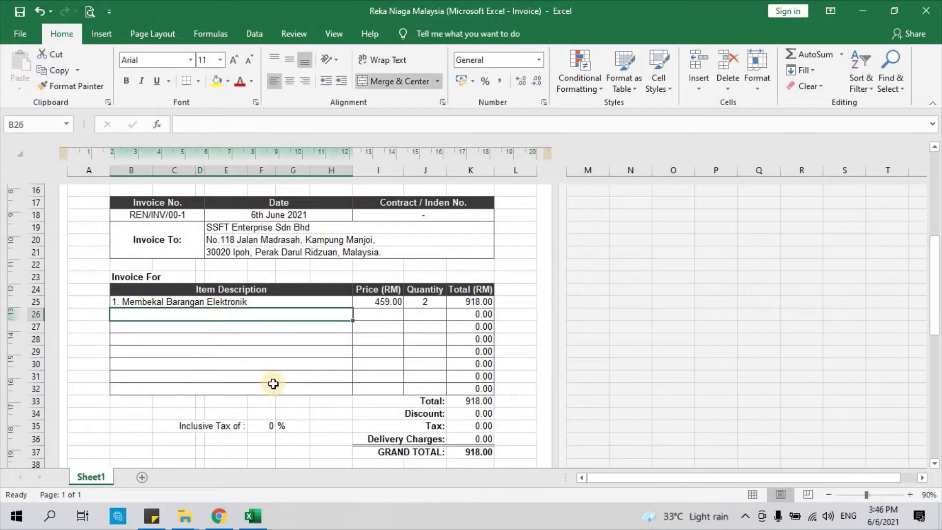
Step: Enter '2. Menjalankan Kerja-kerja Penyelenggaraan' as the second item description
{"action": "type", "text": "2. Me"}
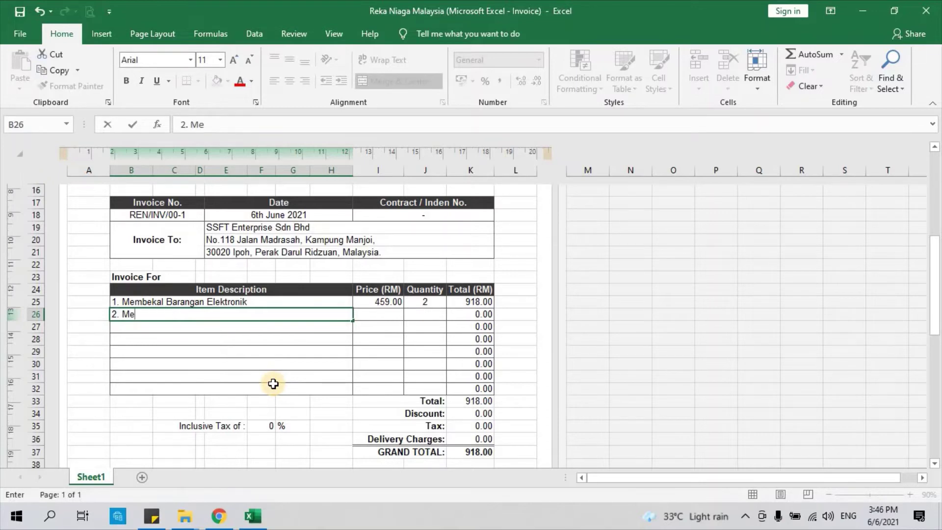
{"action": "type", "text": "njalankan Ker"}
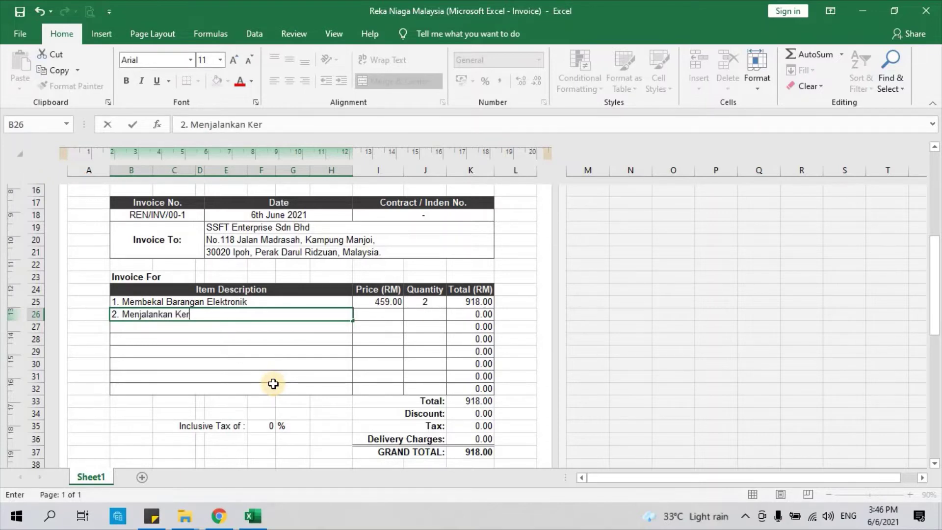
{"action": "type", "text": "ja-kerja Penye"}
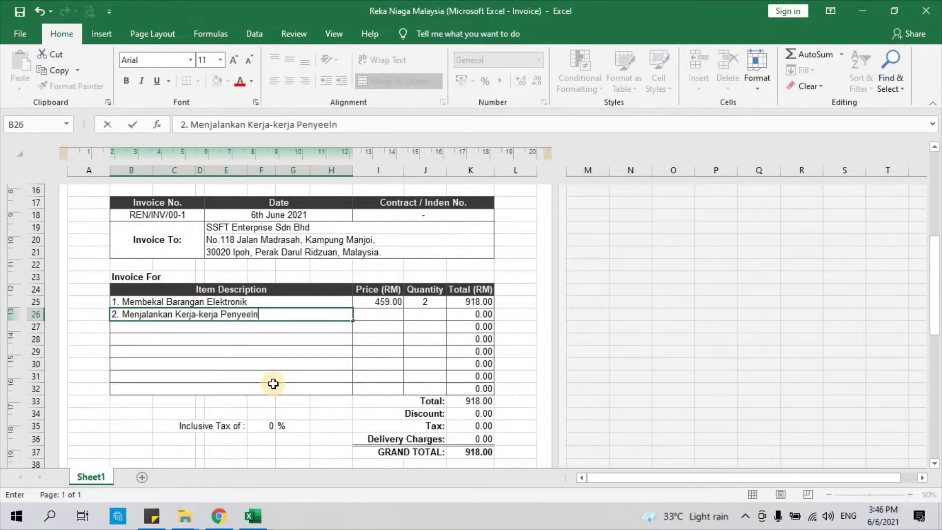
{"action": "type", "text": "lenggaraan"}
{"action": "key", "text": "Return"}
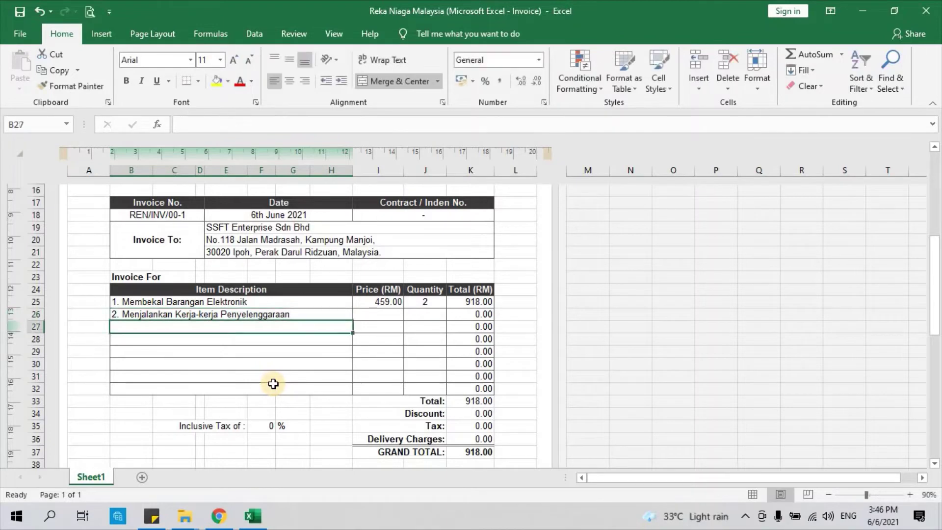
Step: Set the second item's price to 23000.00 and quantity to 1
{"action": "left_click", "coordinate": [384, 313]}
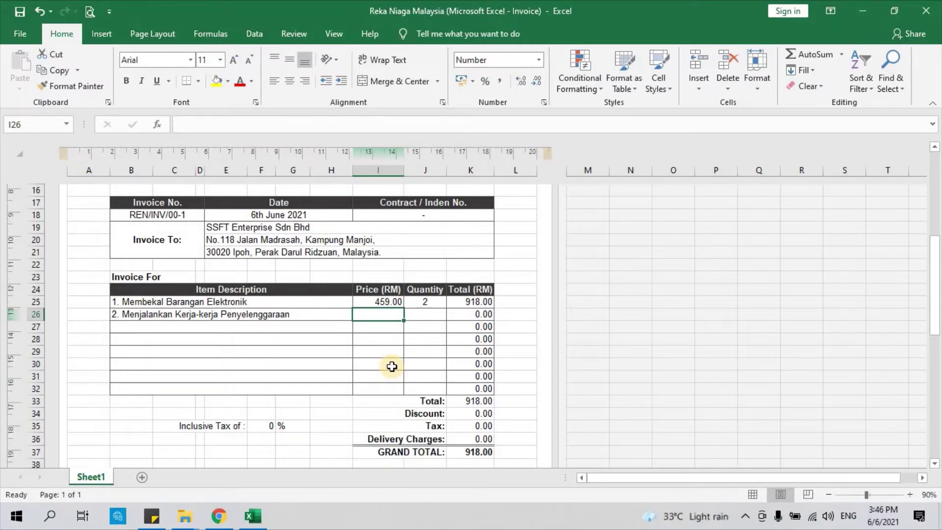
{"action": "type", "text": "23,000"}
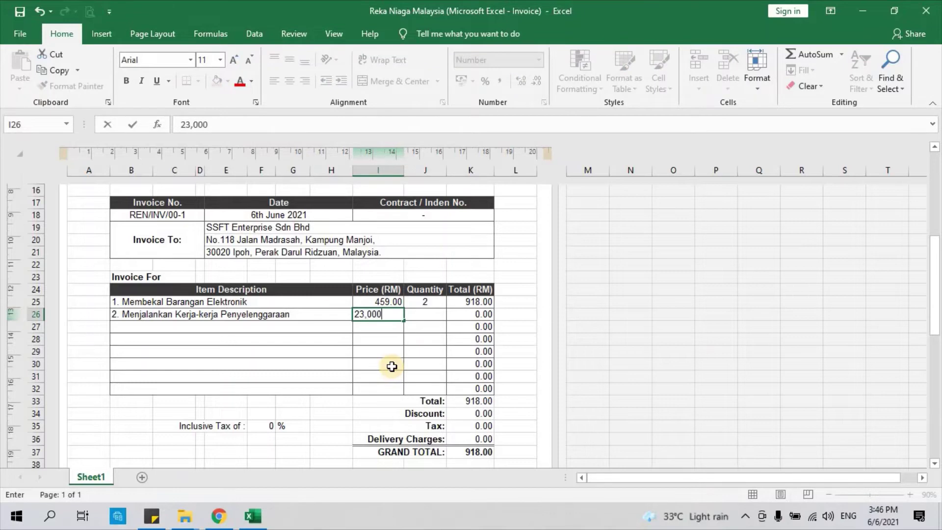
{"action": "key", "text": "Return"}
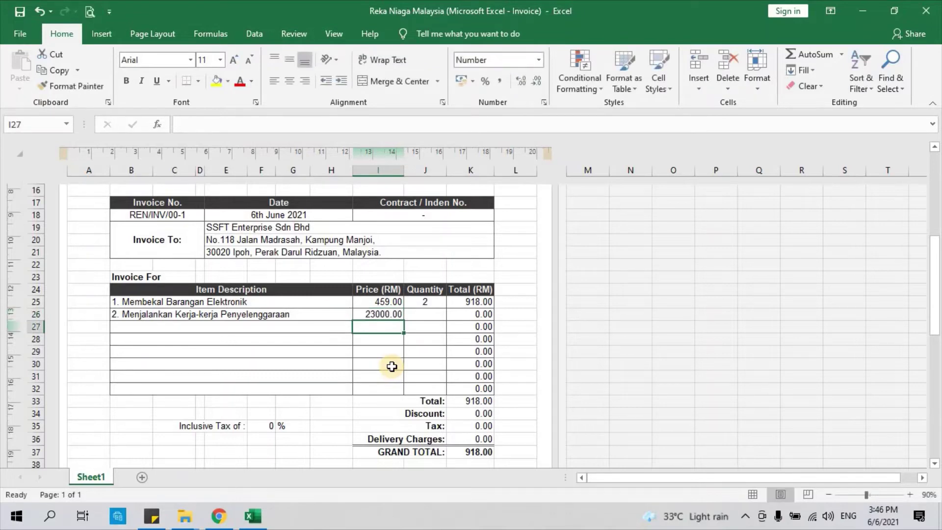
{"action": "left_click", "coordinate": [423, 314]}
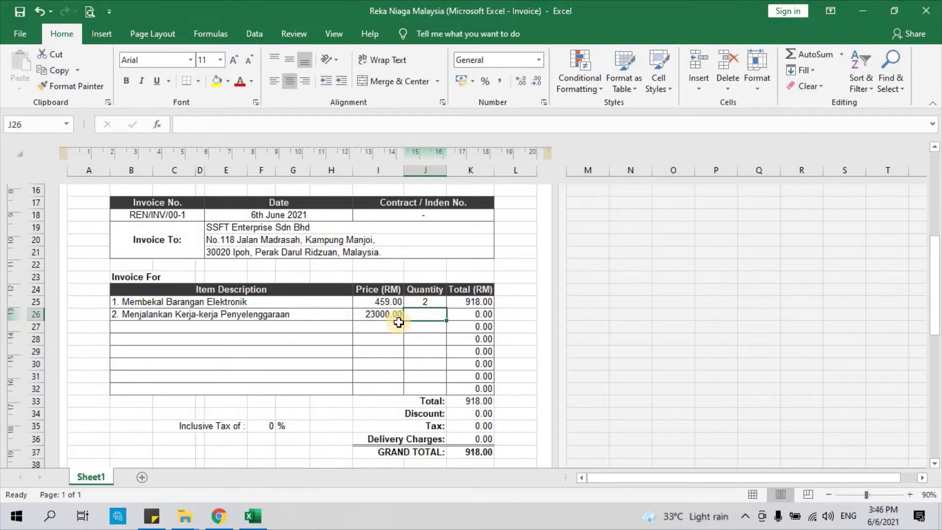
{"action": "type", "text": "1"}
{"action": "key", "text": "Return"}
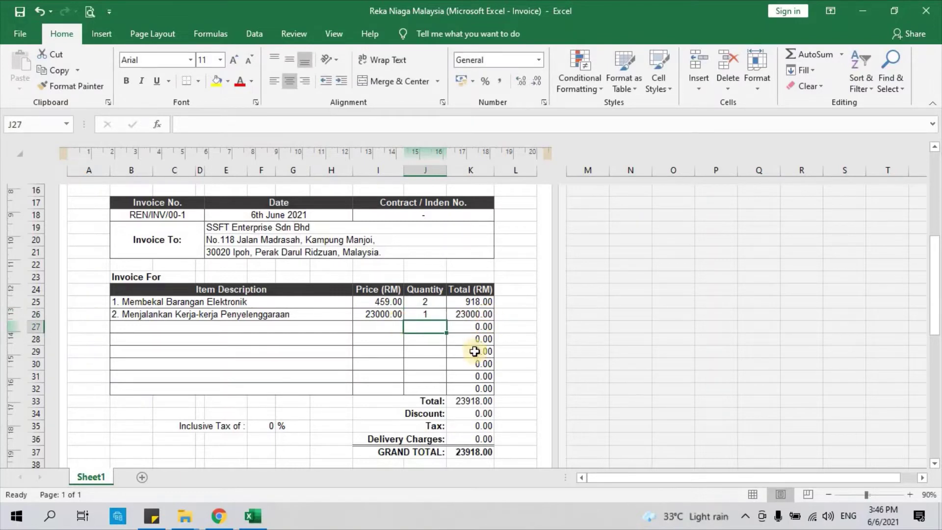
{"action": "left_click", "coordinate": [471, 400]}
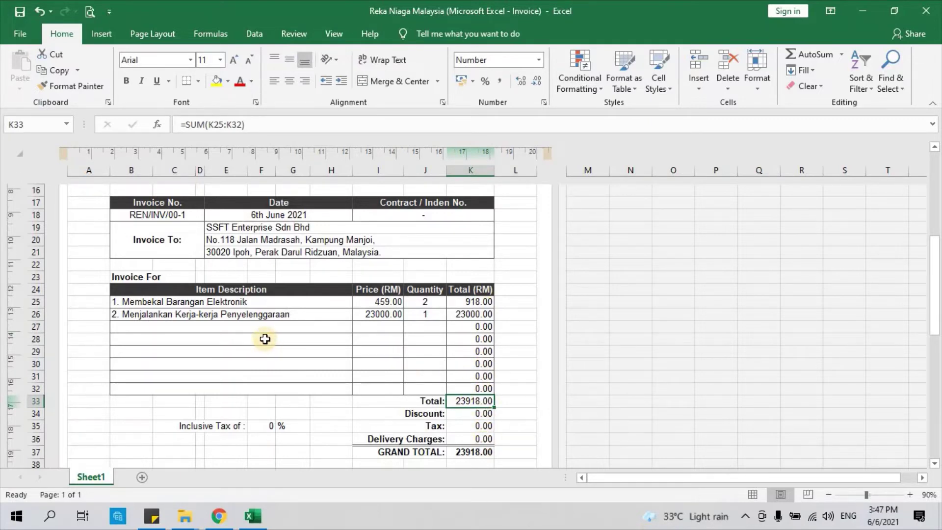
{"action": "scroll", "coordinate": [265, 339], "scroll_direction": "down", "scroll_amount": 1}
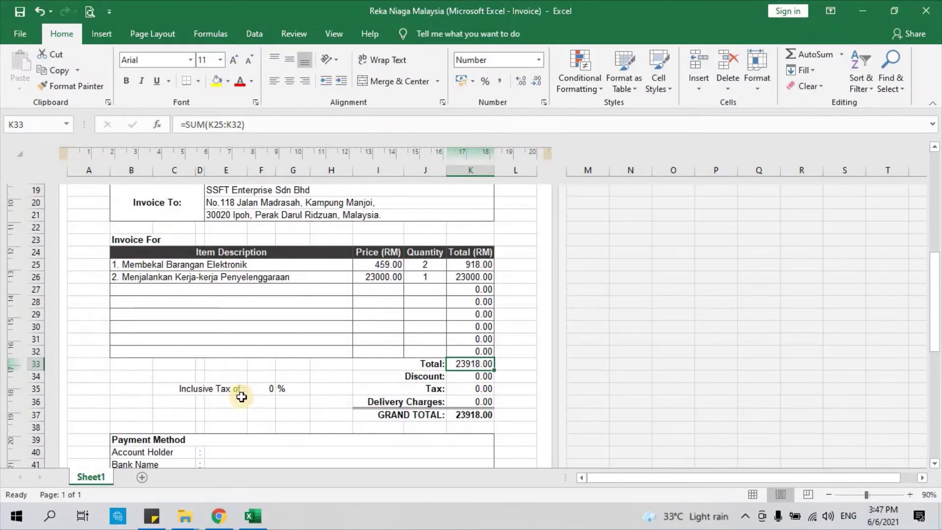
{"action": "left_click", "coordinate": [184, 387]}
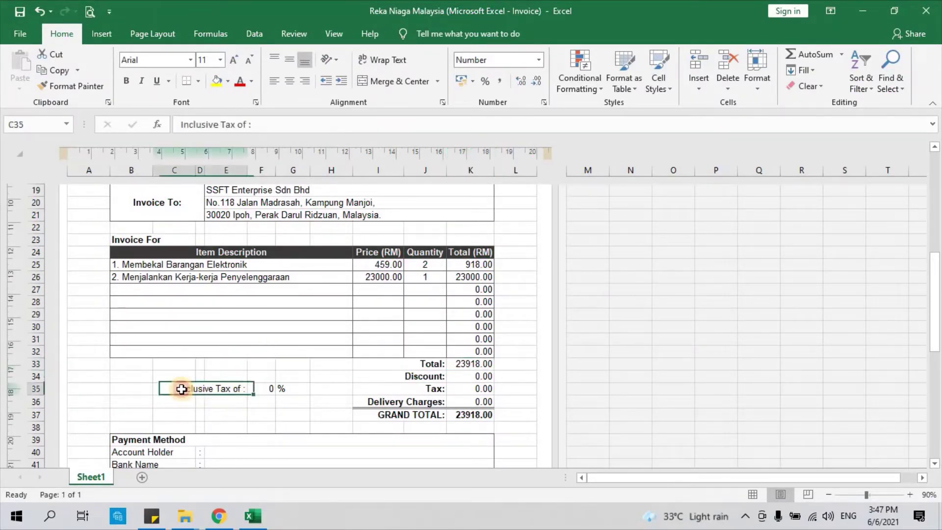
{"action": "left_click", "coordinate": [191, 400]}
{"action": "left_click", "coordinate": [216, 400]}
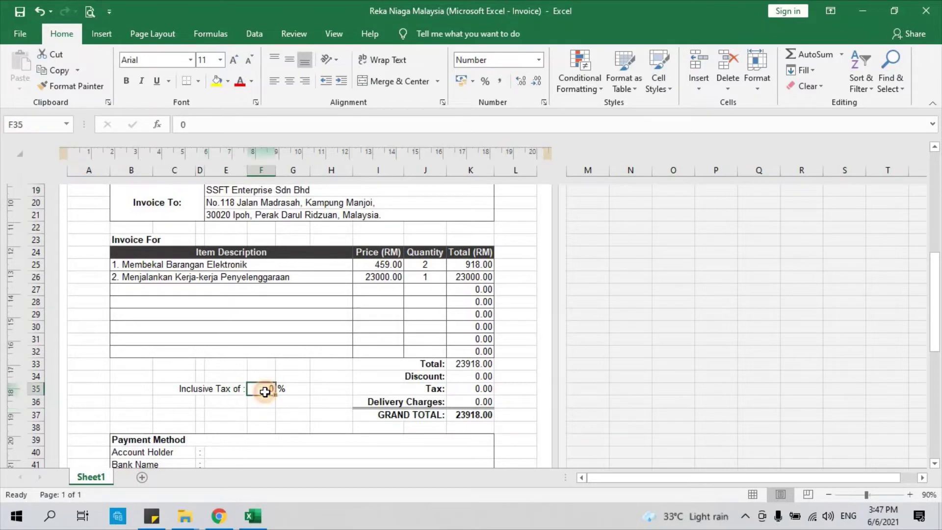
{"action": "left_click", "coordinate": [264, 389]}
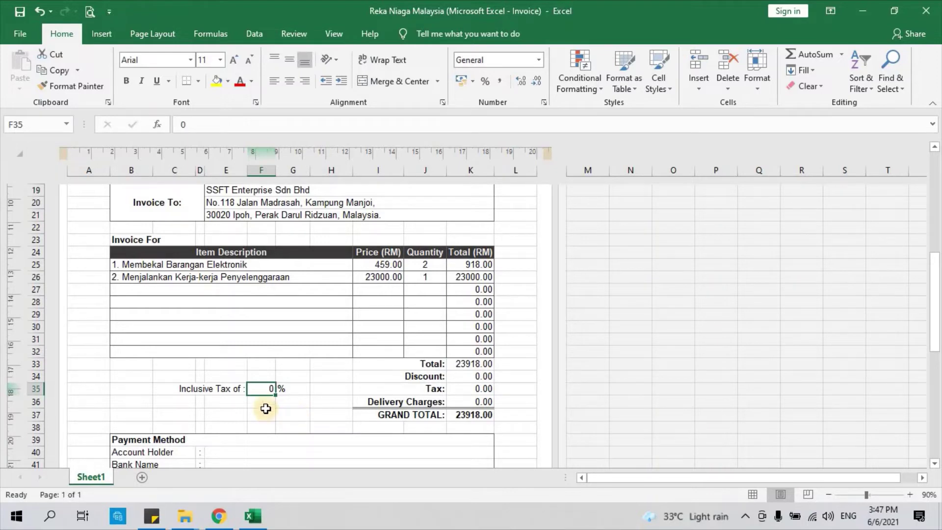
{"action": "left_click", "coordinate": [244, 401]}
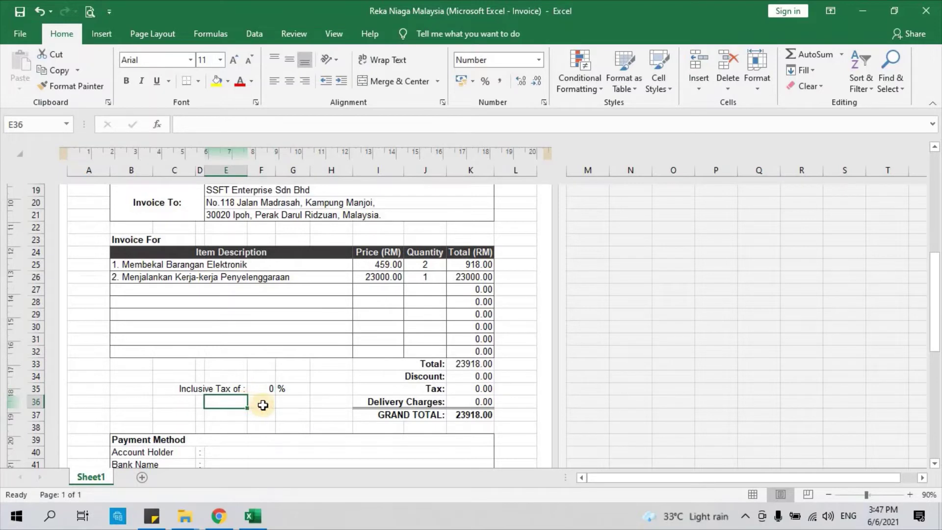
{"action": "left_click", "coordinate": [263, 404]}
{"action": "left_click", "coordinate": [264, 377]}
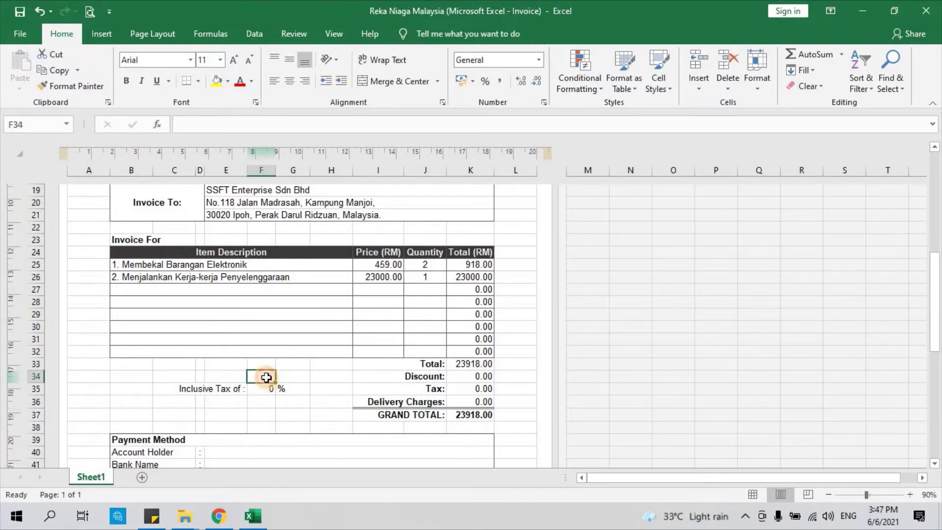
{"action": "left_click", "coordinate": [229, 382]}
{"action": "left_click", "coordinate": [260, 401]}
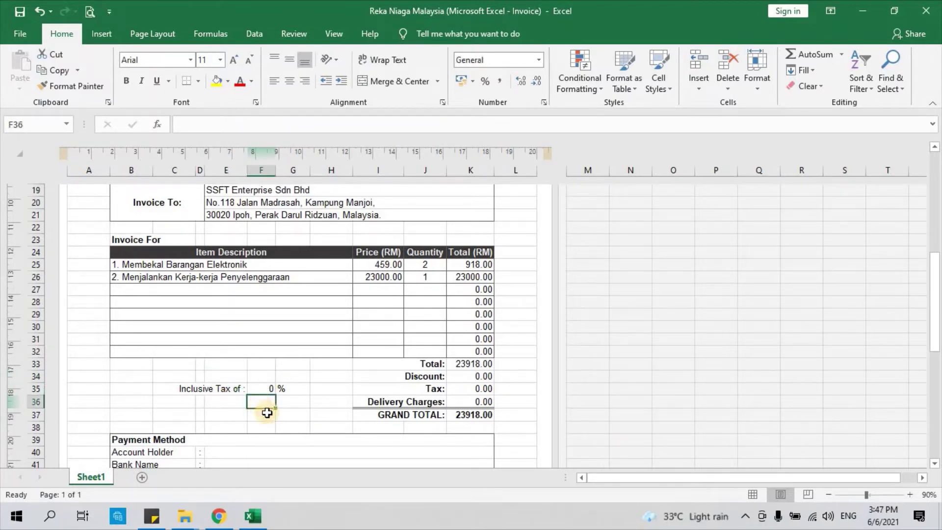
{"action": "left_click", "coordinate": [265, 389]}
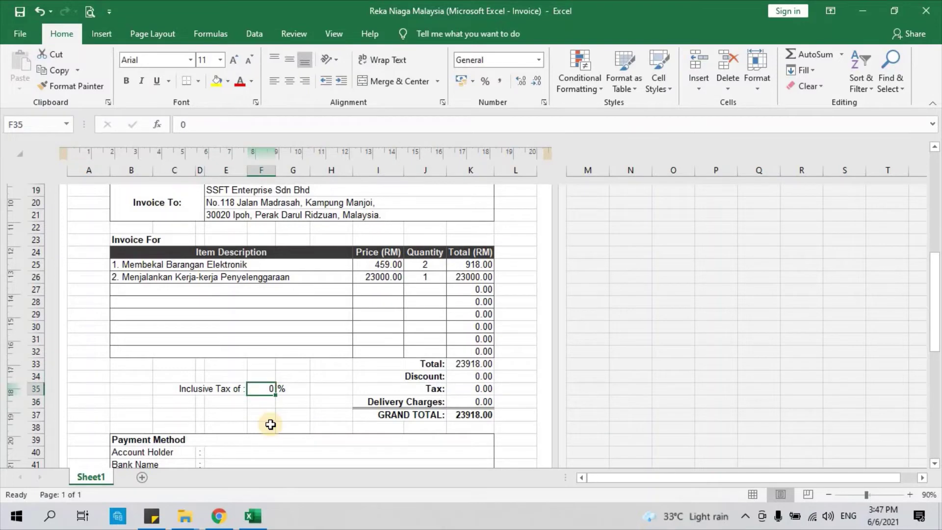
Step: Enter a 6% tax rate and check the Total, Tax and GRAND TOTAL formulas
{"action": "type", "text": "6"}
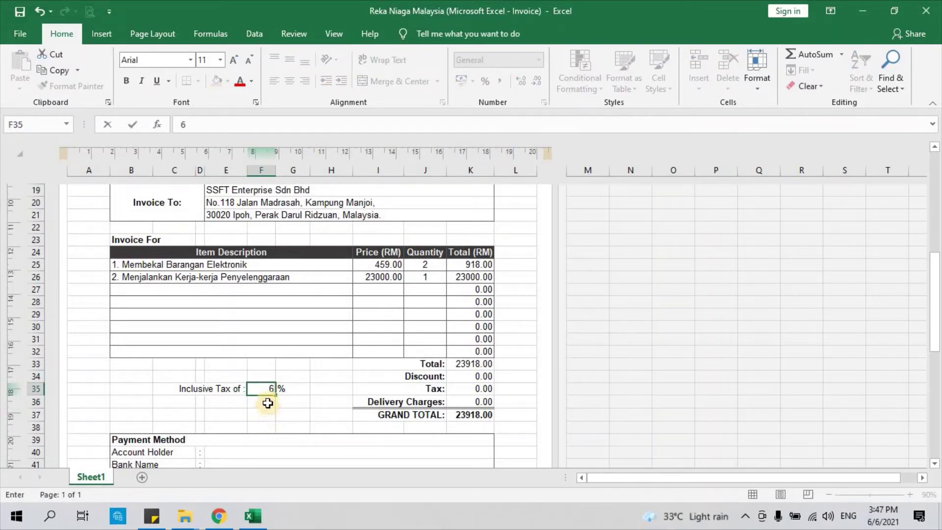
{"action": "left_click", "coordinate": [267, 403]}
{"action": "left_click", "coordinate": [471, 390]}
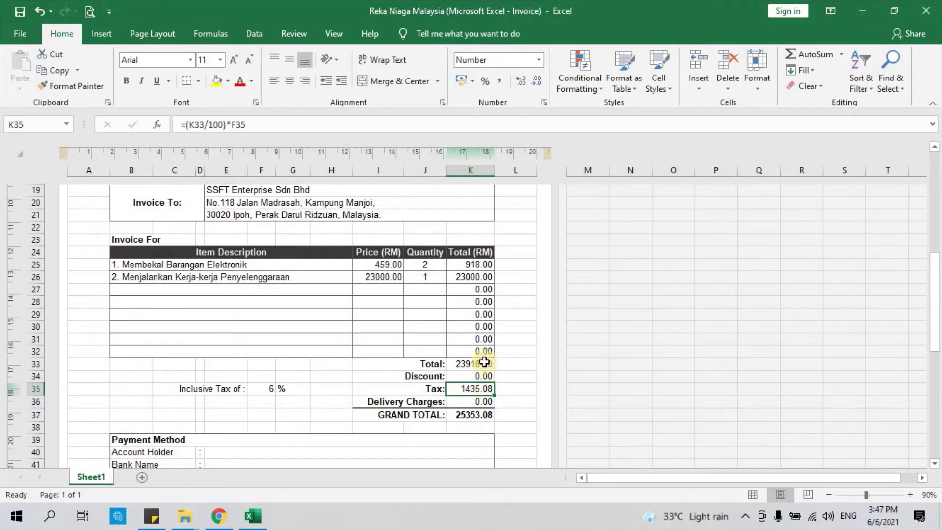
{"action": "left_click", "coordinate": [484, 362]}
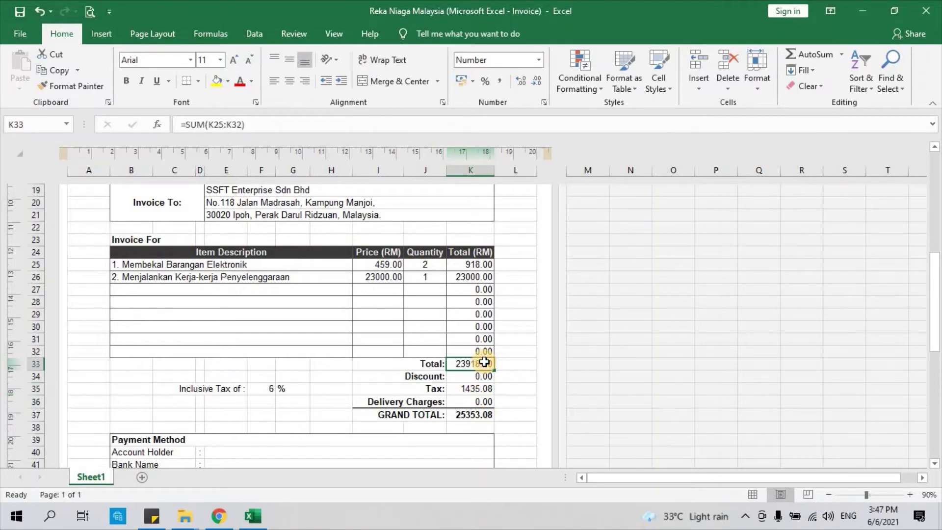
{"action": "left_click", "coordinate": [485, 388]}
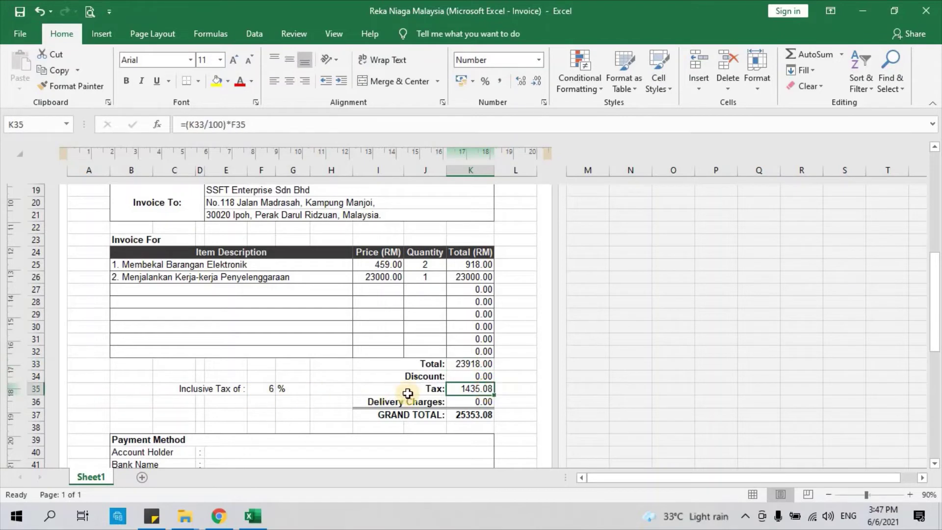
{"action": "left_click", "coordinate": [479, 416]}
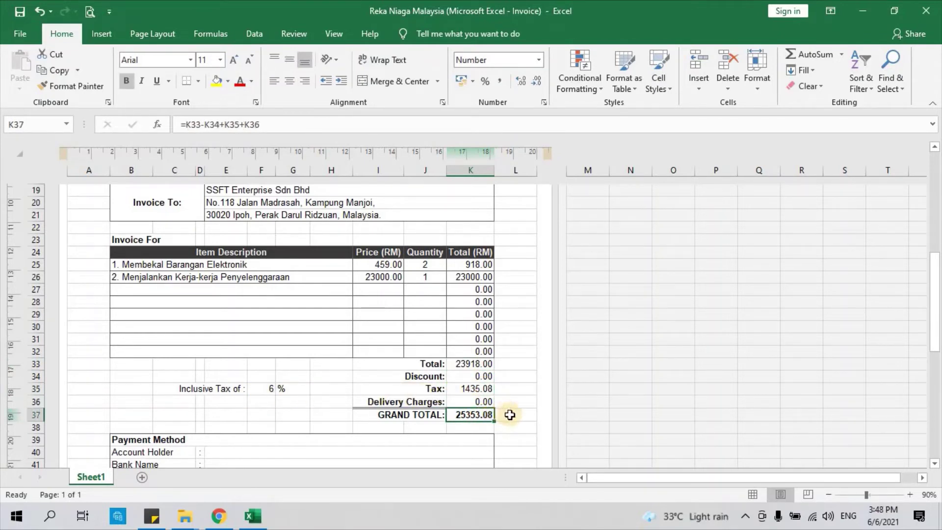
{"action": "left_click", "coordinate": [476, 376]}
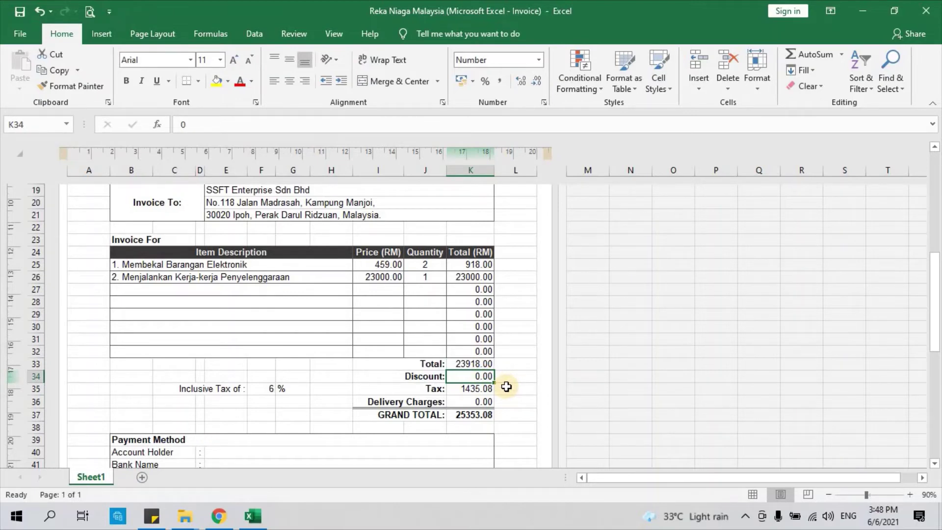
Step: Enter a 100.00 discount and confirm Delivery Charges remain 0.00
{"action": "type", "text": "10"}
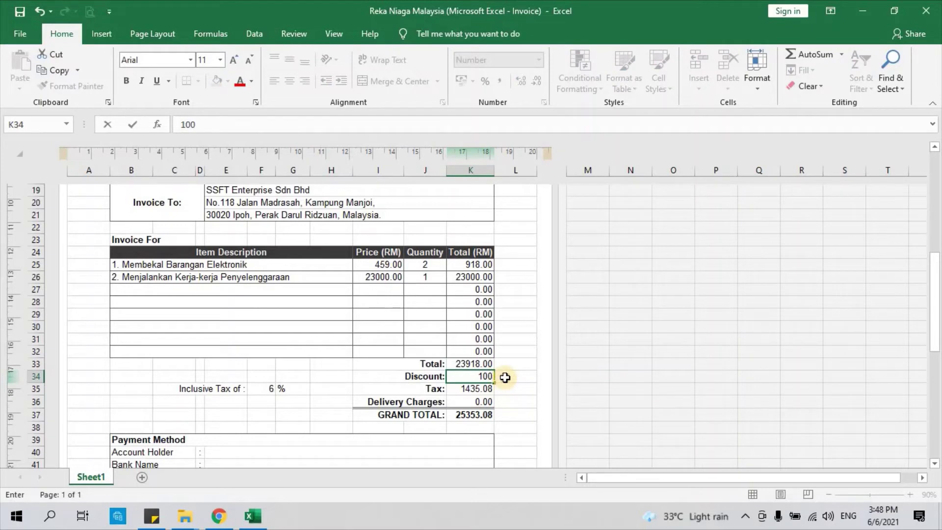
{"action": "left_click", "coordinate": [505, 377]}
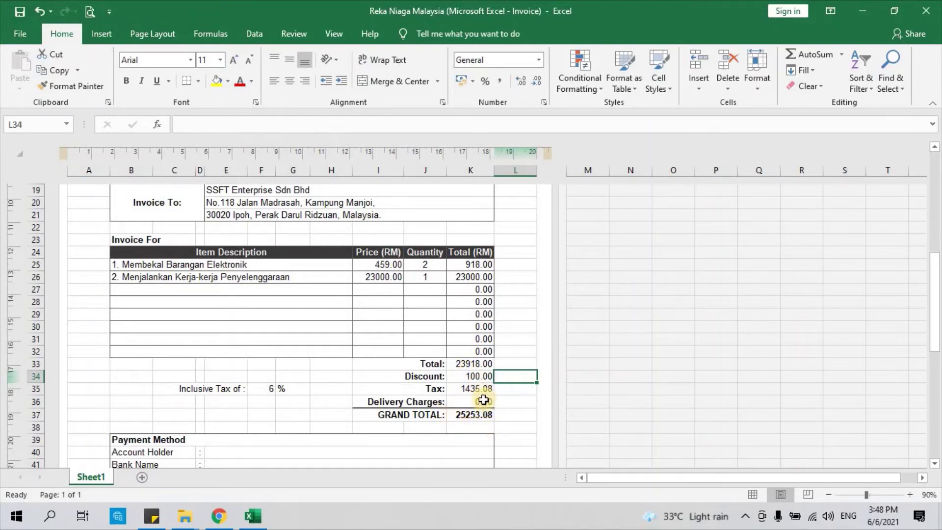
{"action": "left_click", "coordinate": [483, 400]}
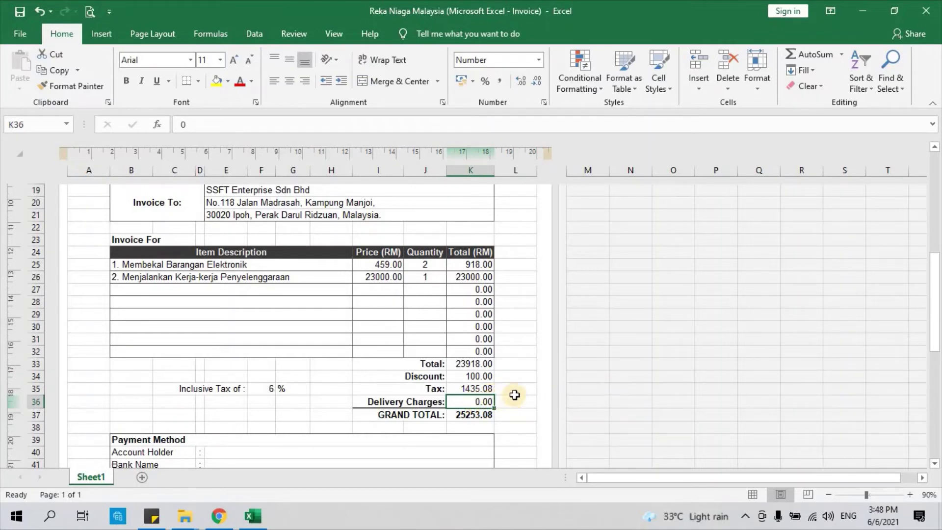
{"action": "left_click", "coordinate": [510, 413]}
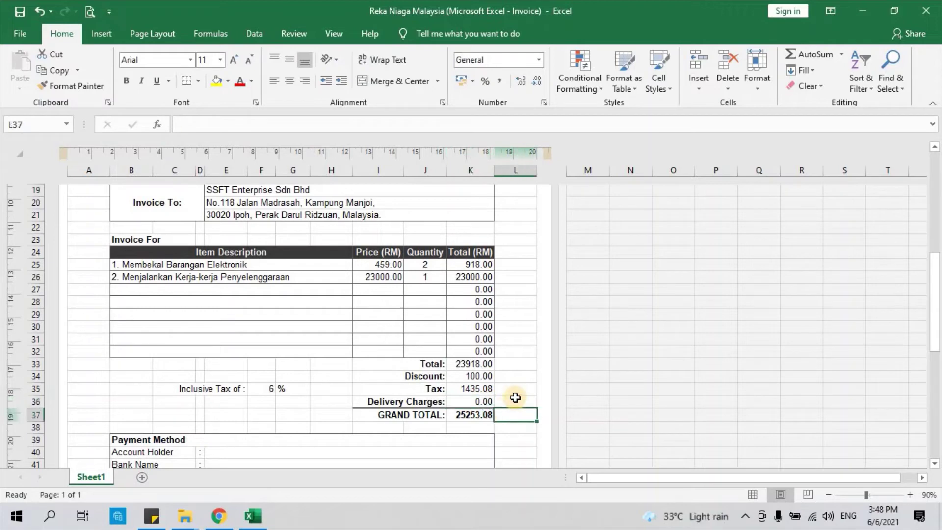
Step: Enter the company's name in the Account Holder field under Payment Method
{"action": "scroll", "coordinate": [344, 345], "scroll_direction": "down", "scroll_amount": 1}
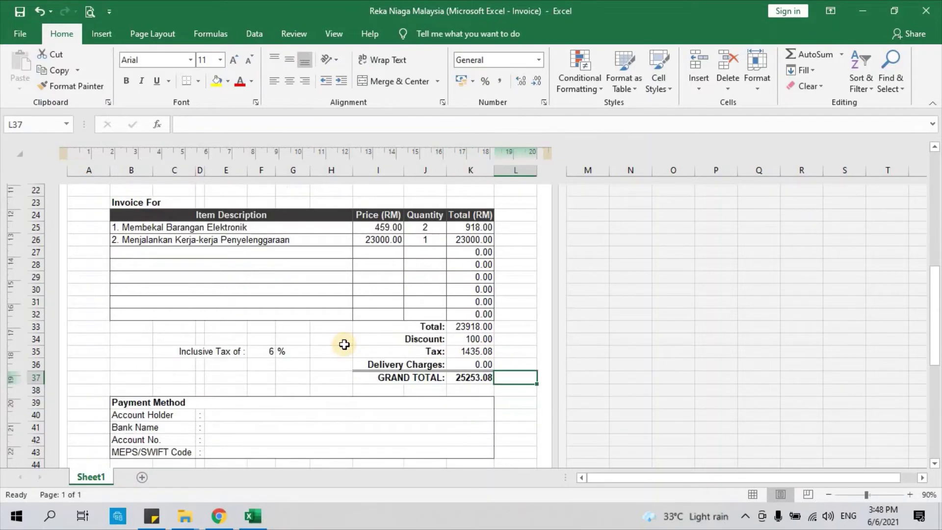
{"action": "scroll", "coordinate": [344, 344], "scroll_direction": "down", "scroll_amount": 2}
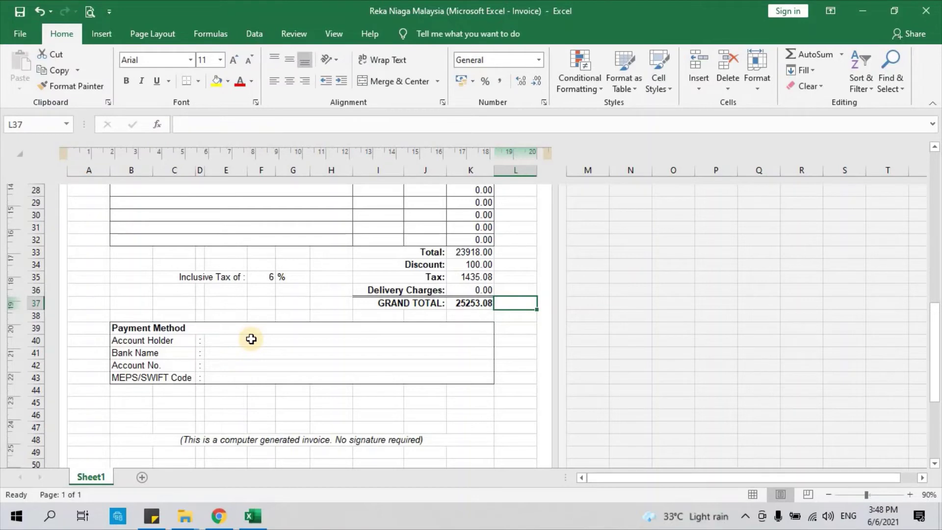
{"action": "left_click", "coordinate": [175, 339]}
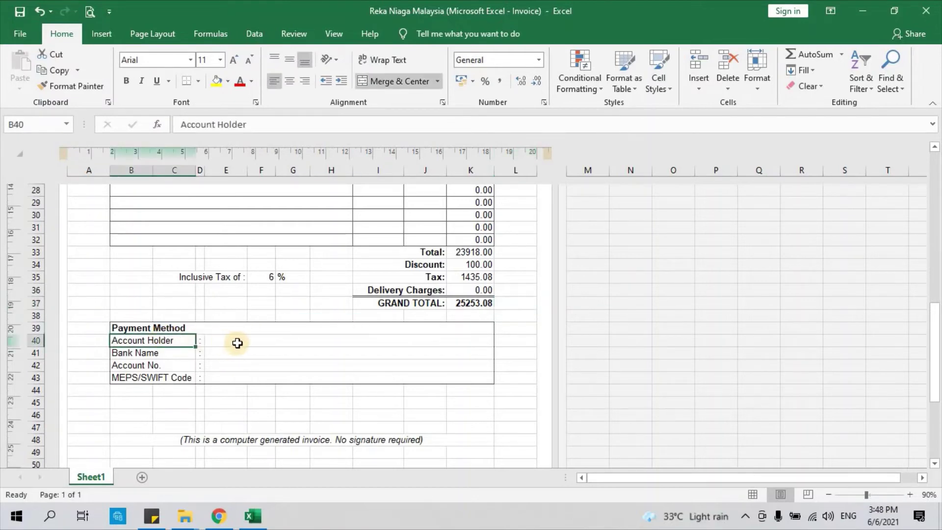
{"action": "left_click", "coordinate": [238, 343]}
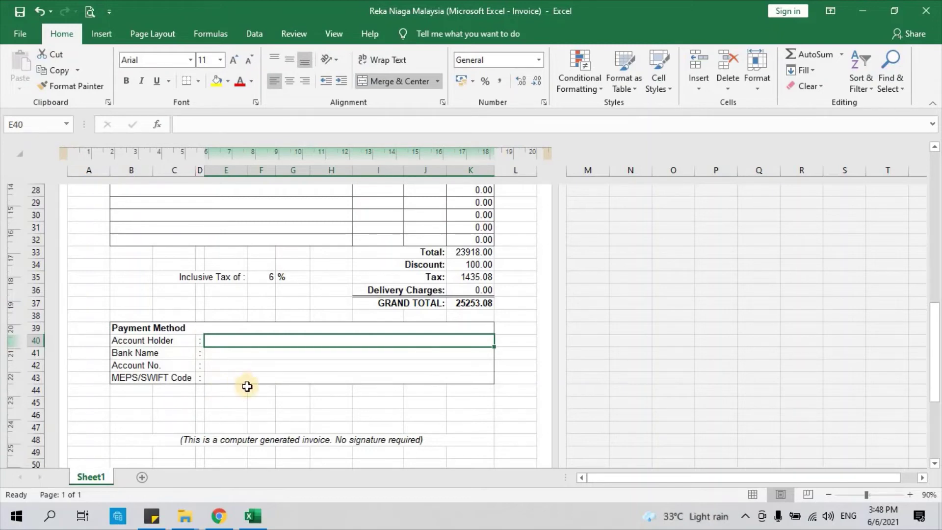
{"action": "left_click", "coordinate": [243, 401]}
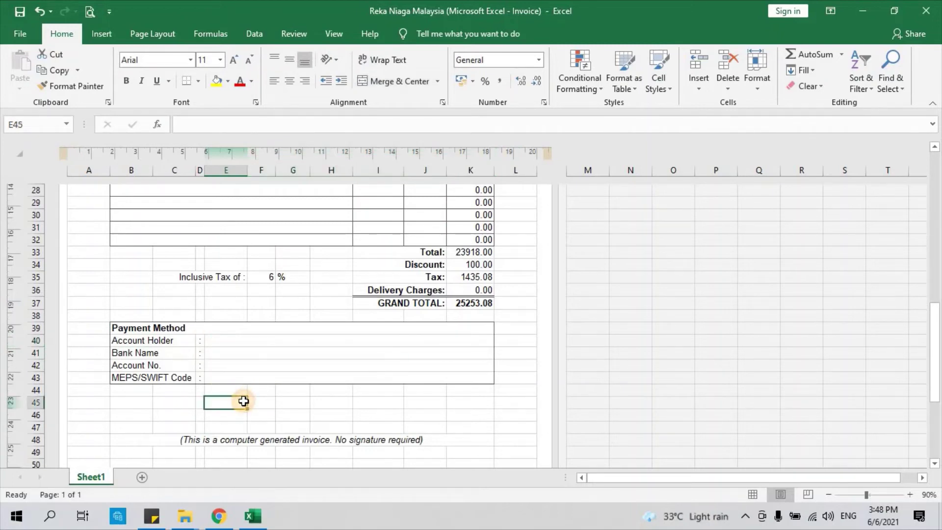
{"action": "left_click", "coordinate": [228, 339]}
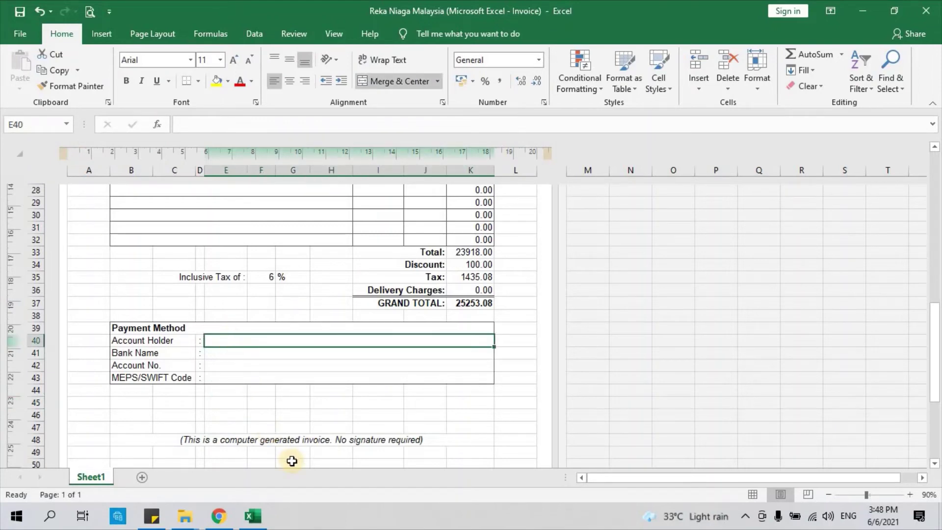
{"action": "type", "text": "Empayar "}
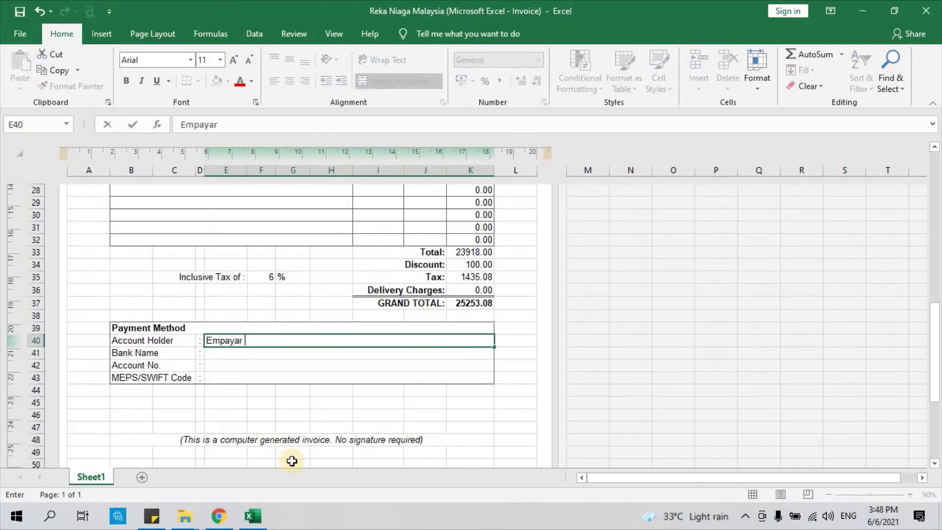
{"action": "type", "text": "Reka Nia"}
{"action": "type", "text": "ga"}
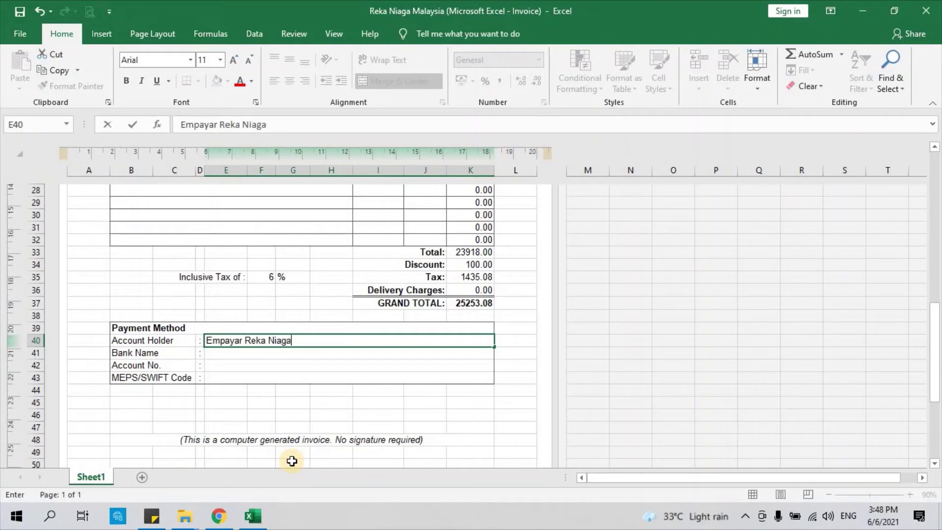
{"action": "left_click", "coordinate": [265, 393]}
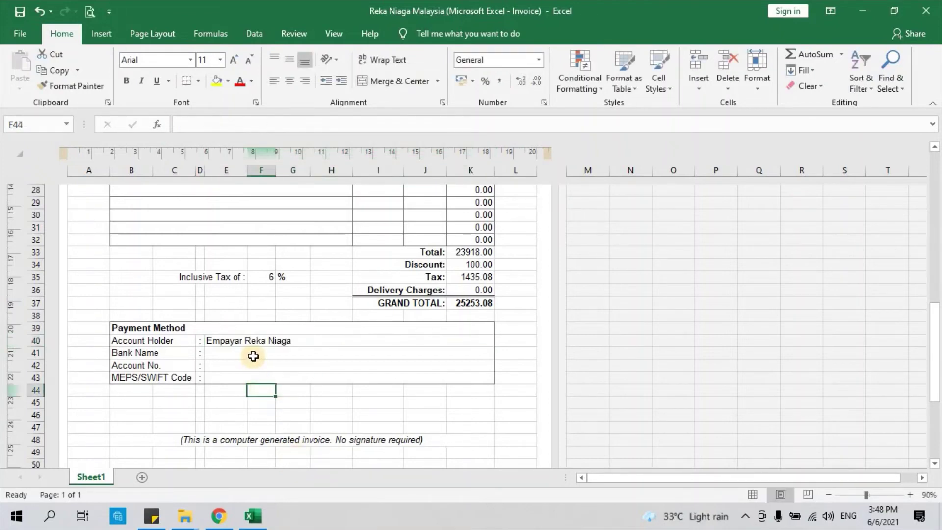
Step: Enter Malayan Banking Berhad (Maybank) as the bank name, then the bank account number
{"action": "left_click", "coordinate": [253, 355]}
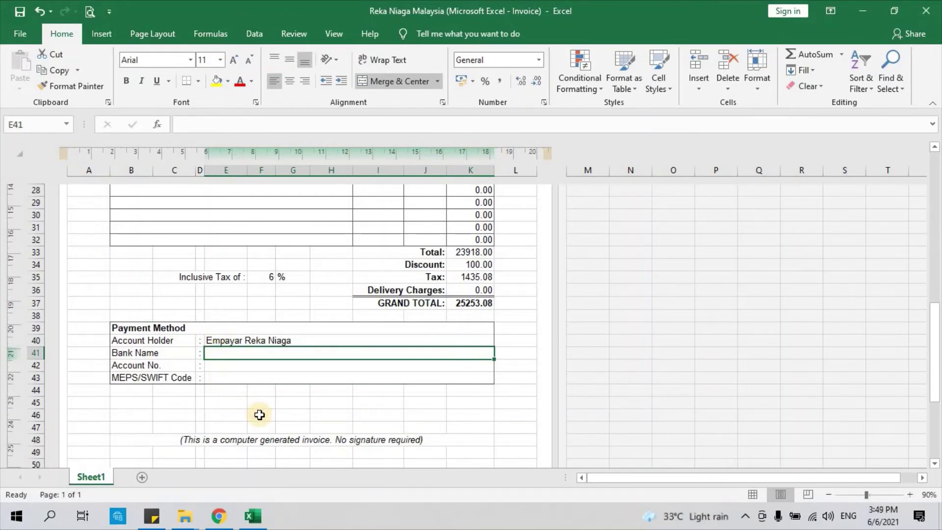
{"action": "type", "text": "Malayan "}
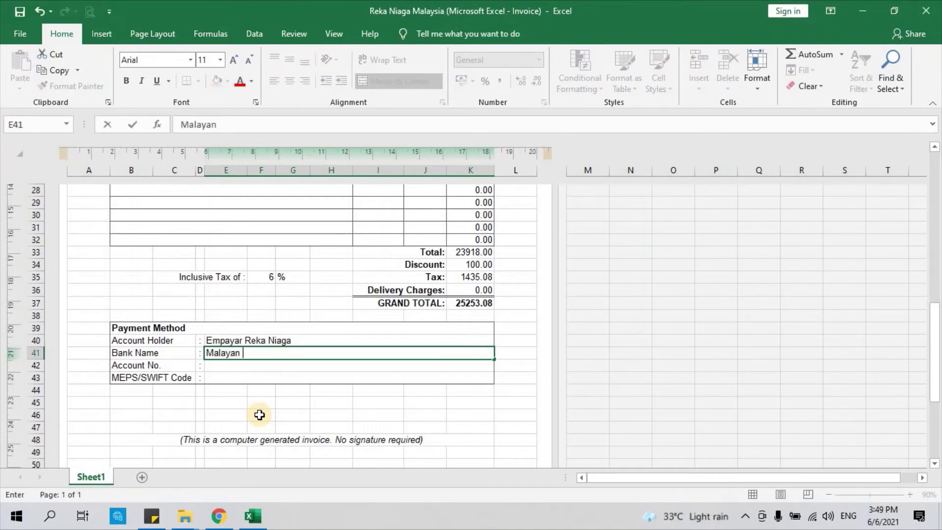
{"action": "type", "text": "Banking B"}
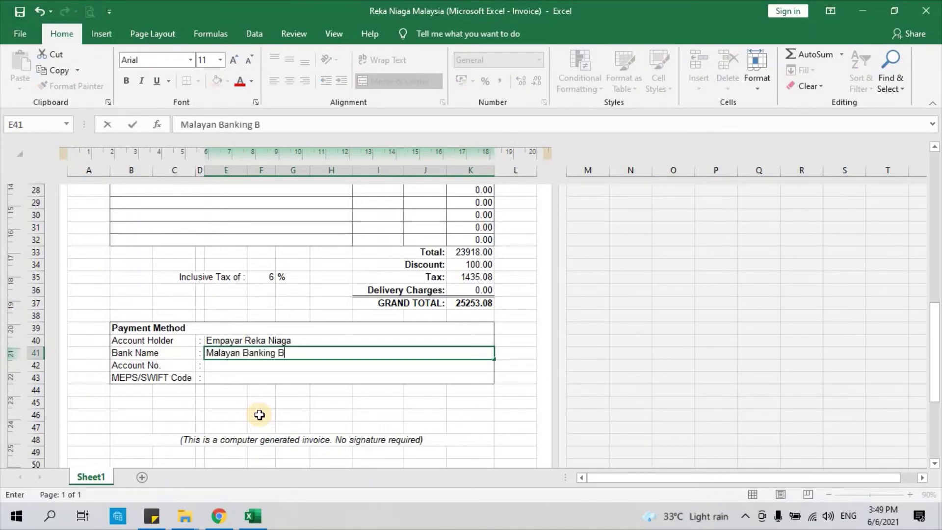
{"action": "type", "text": "erhad (Maybana"}
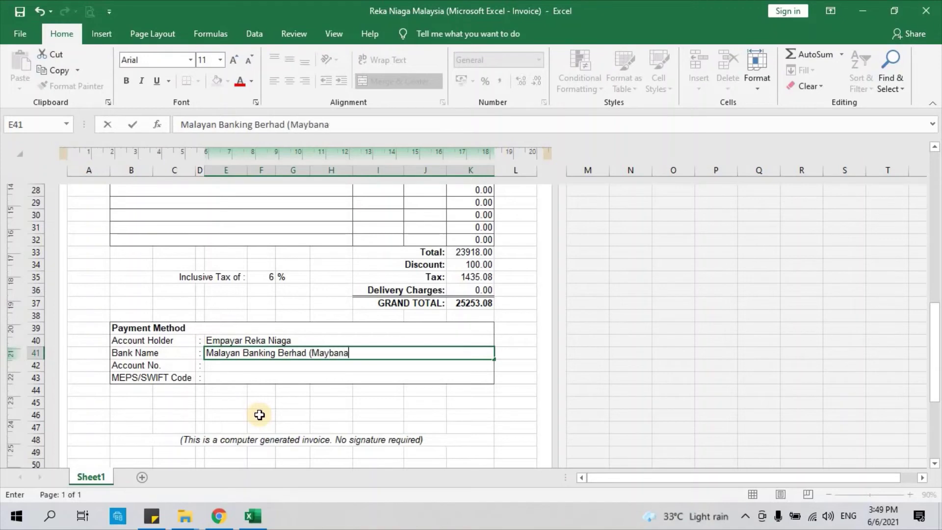
{"action": "key", "text": "BackSpace"}
{"action": "type", "text": "k)"}
{"action": "key", "text": "Return"}
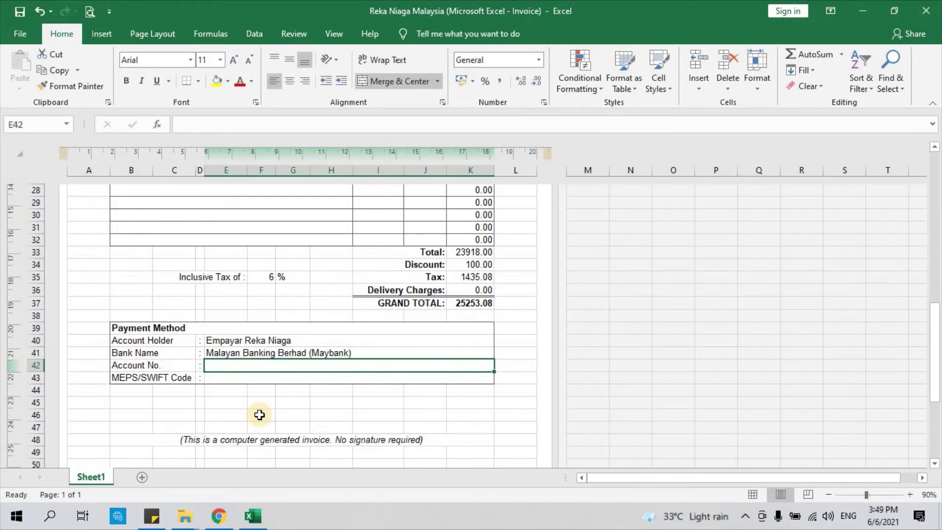
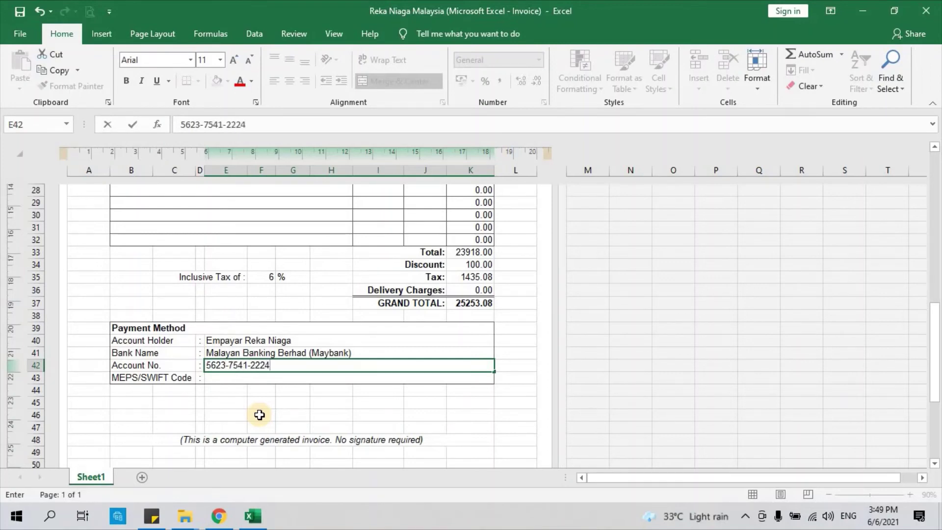
{"action": "key", "text": "Return"}
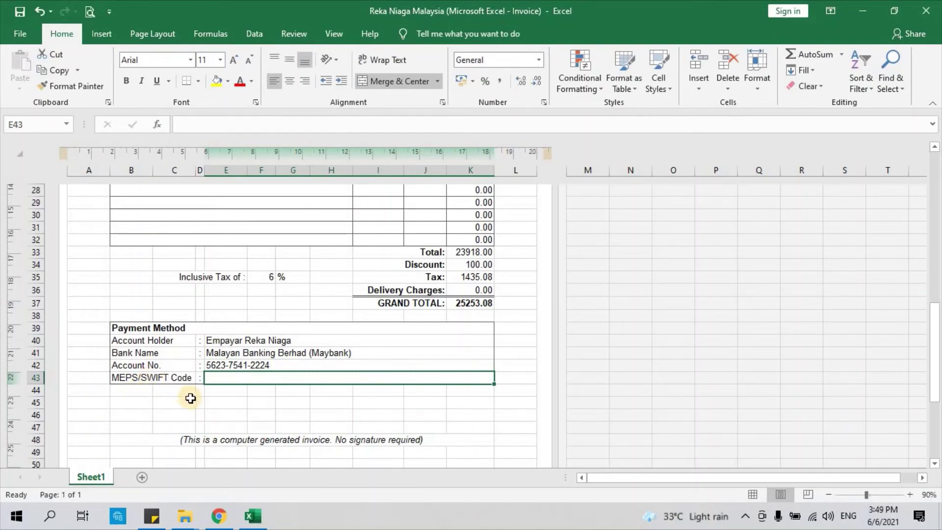
Step: Enter MBBEMYKL as the MEPS/SWIFT Code in merged cell E43 of the Payment Method details
{"action": "left_click", "coordinate": [236, 400]}
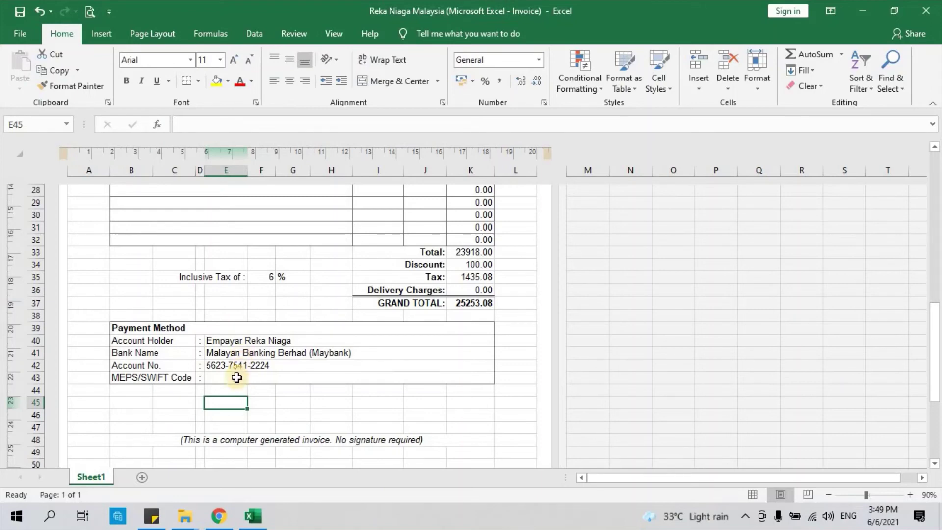
{"action": "left_click", "coordinate": [236, 377]}
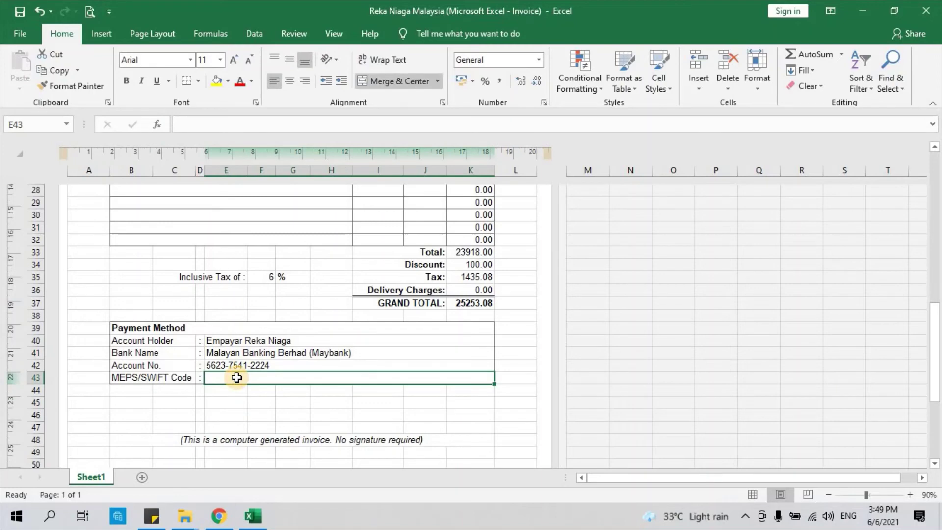
{"action": "type", "text": "M"}
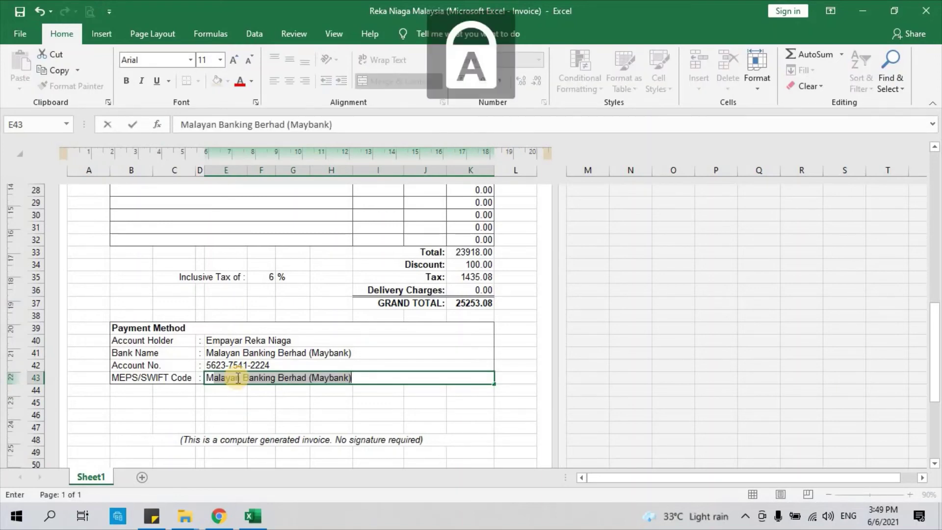
{"action": "type", "text": "BBEMYKL"}
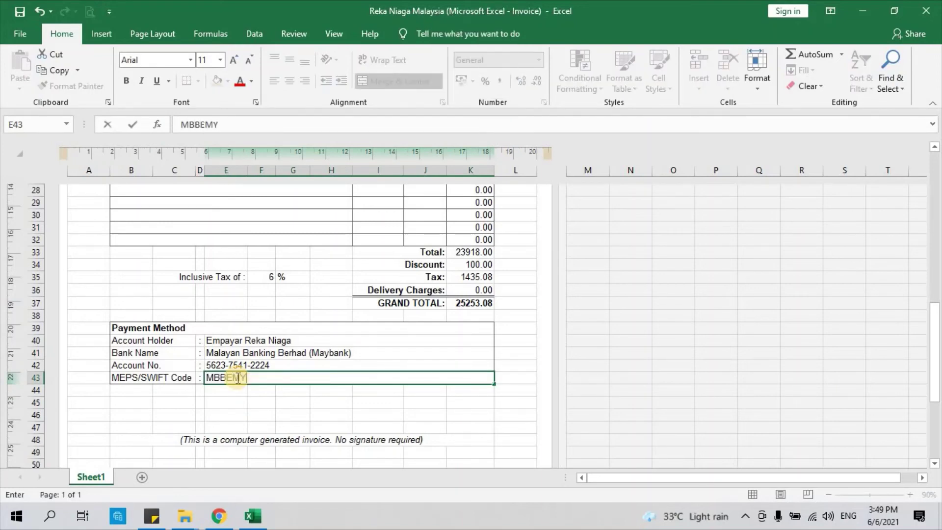
{"action": "key", "text": "Return"}
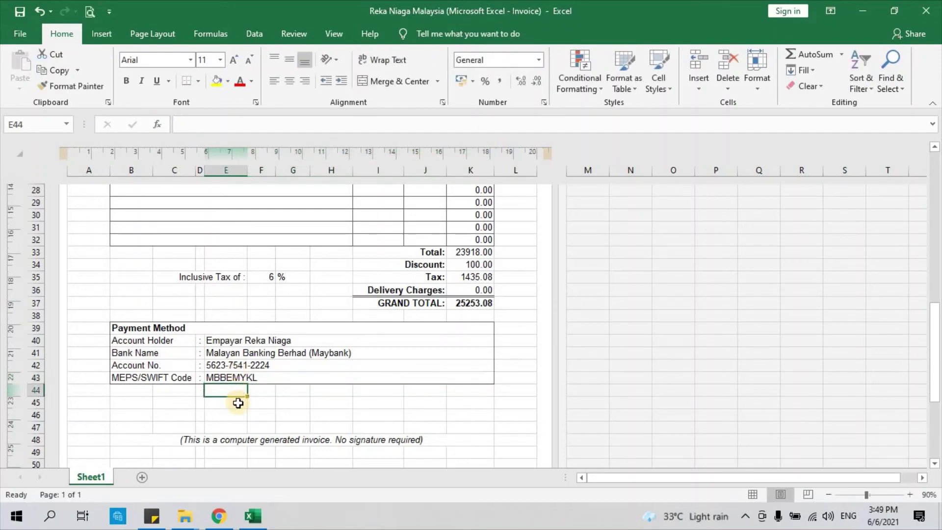
{"action": "left_click", "coordinate": [238, 399]}
{"action": "left_click", "coordinate": [239, 382]}
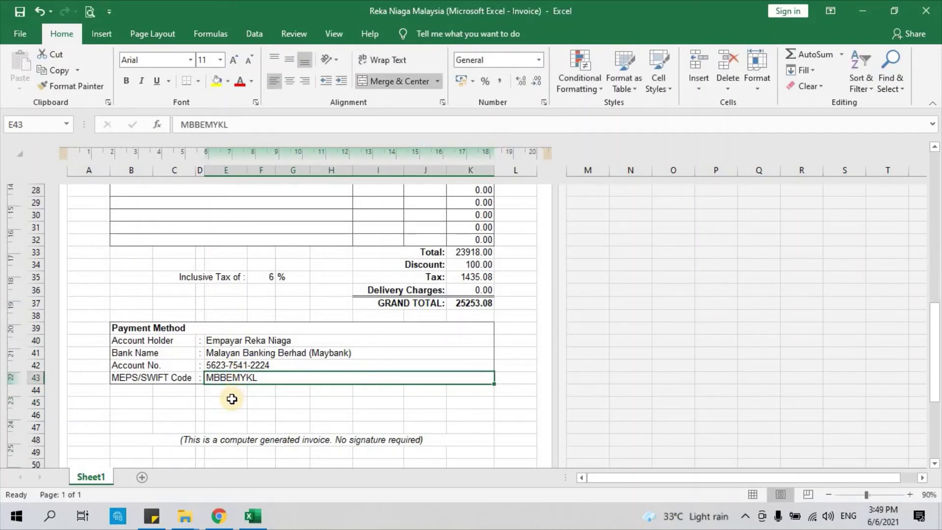
{"action": "left_click", "coordinate": [232, 399]}
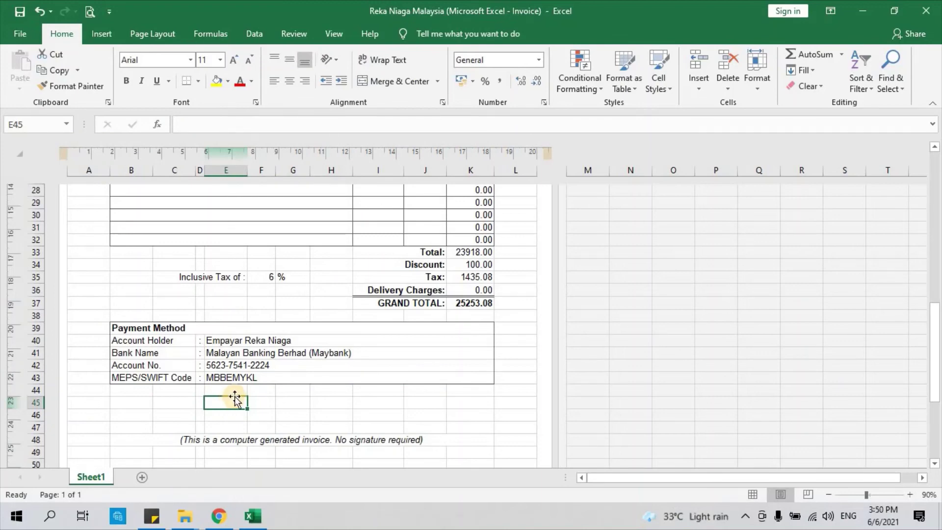
{"action": "scroll", "coordinate": [234, 396], "scroll_direction": "down", "scroll_amount": 1}
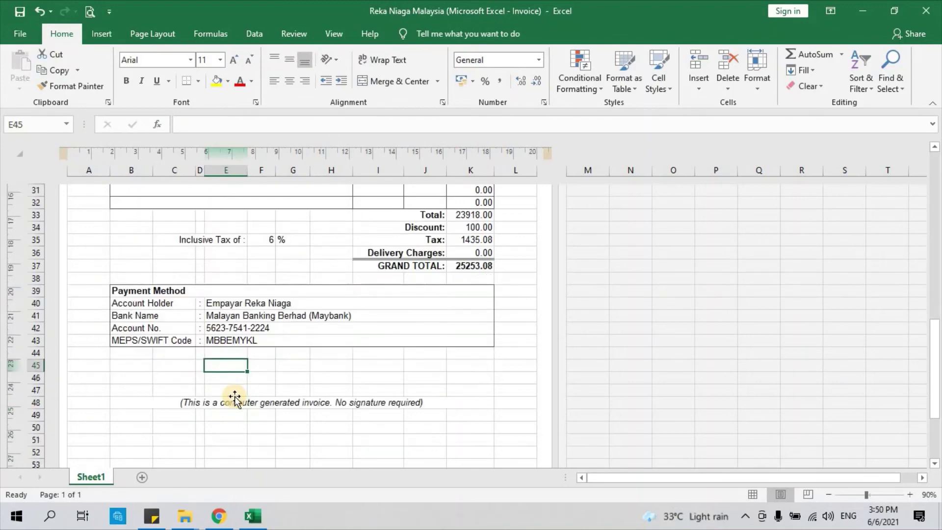
{"action": "scroll", "coordinate": [234, 396], "scroll_direction": "down", "scroll_amount": 1}
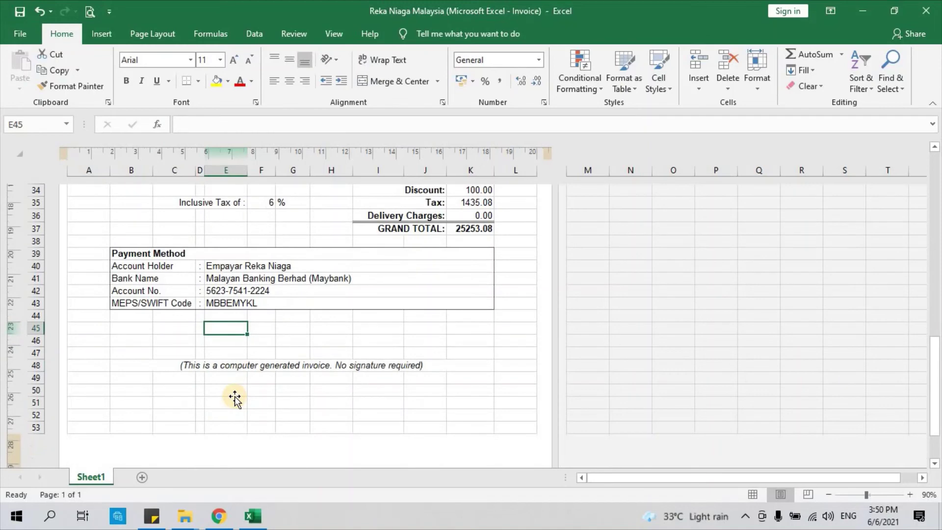
{"action": "left_click", "coordinate": [231, 366]}
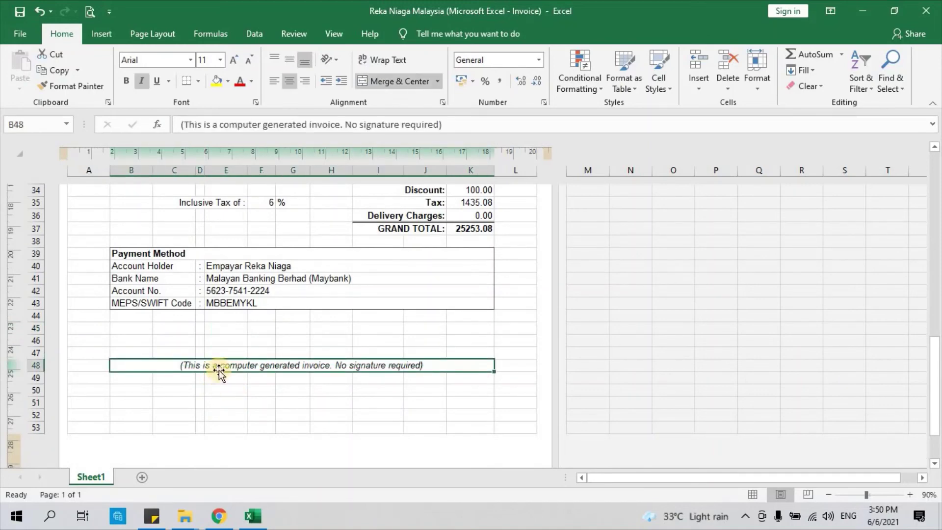
{"action": "left_click", "coordinate": [237, 354]}
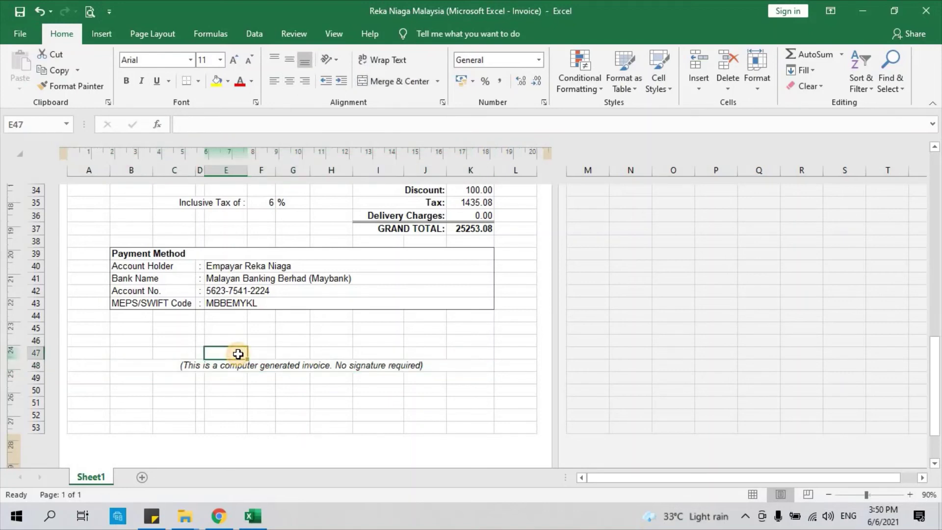
{"action": "left_click", "coordinate": [242, 339]}
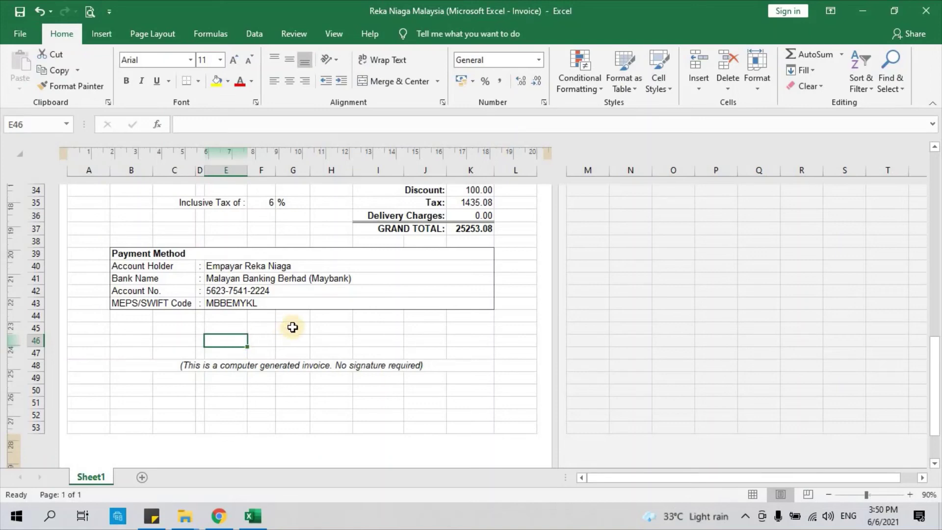
{"action": "scroll", "coordinate": [233, 348], "scroll_direction": "down", "scroll_amount": 3}
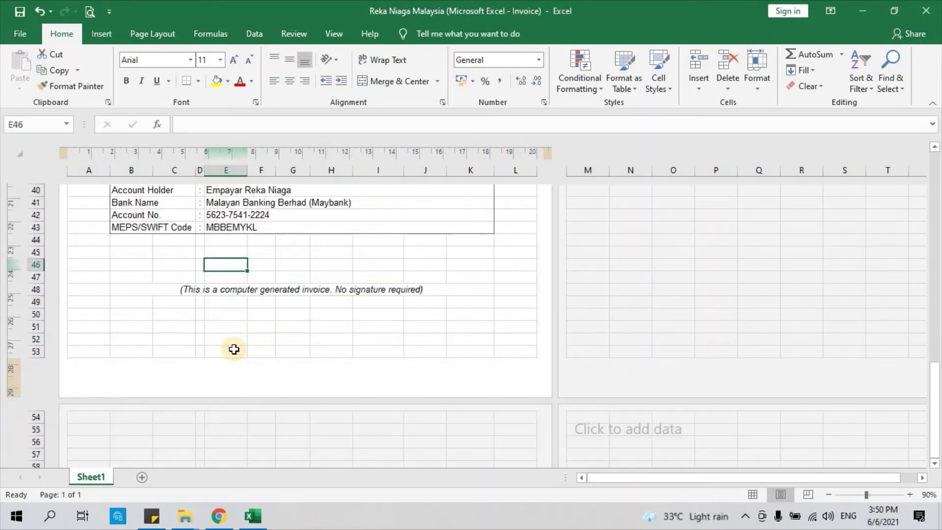
{"action": "scroll", "coordinate": [233, 348], "scroll_direction": "up", "scroll_amount": 5}
{"action": "scroll", "coordinate": [233, 349], "scroll_direction": "up", "scroll_amount": 5}
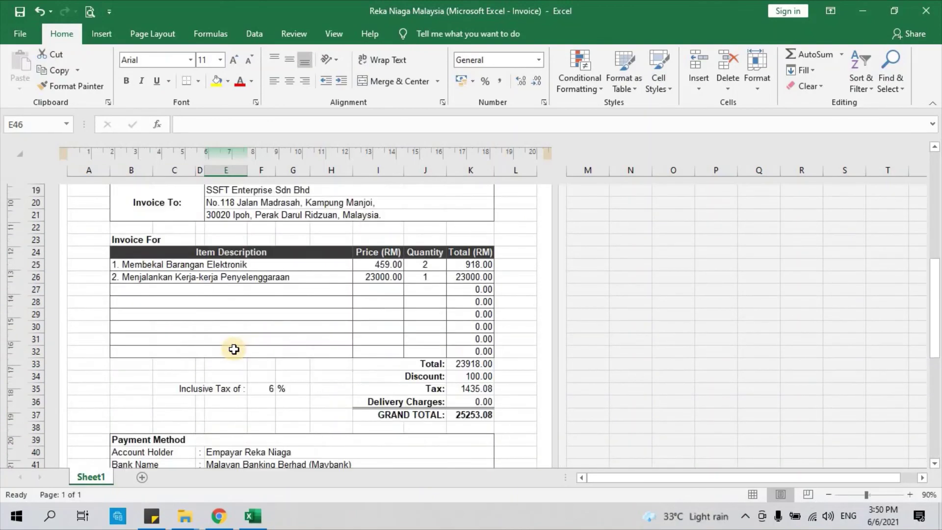
{"action": "scroll", "coordinate": [234, 349], "scroll_direction": "up", "scroll_amount": 1}
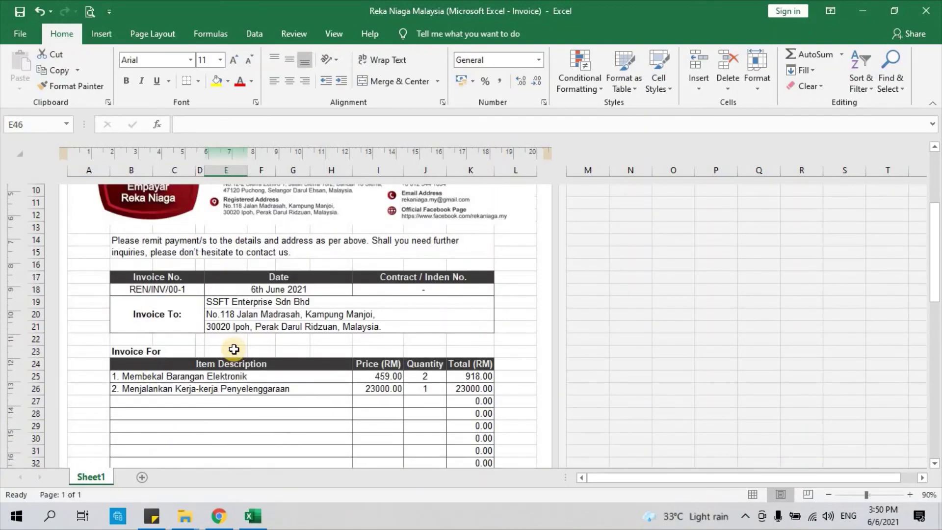
{"action": "scroll", "coordinate": [234, 349], "scroll_direction": "down", "scroll_amount": 6}
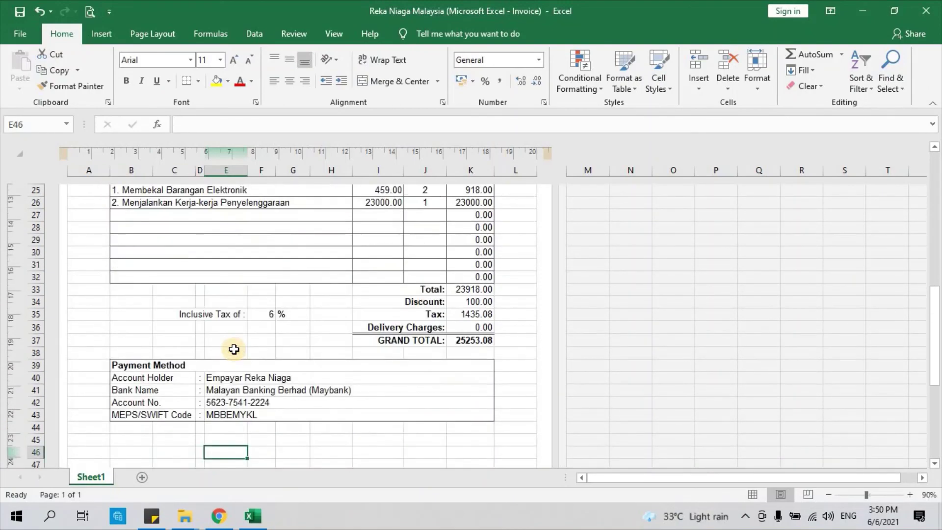
{"action": "scroll", "coordinate": [233, 349], "scroll_direction": "up", "scroll_amount": 8}
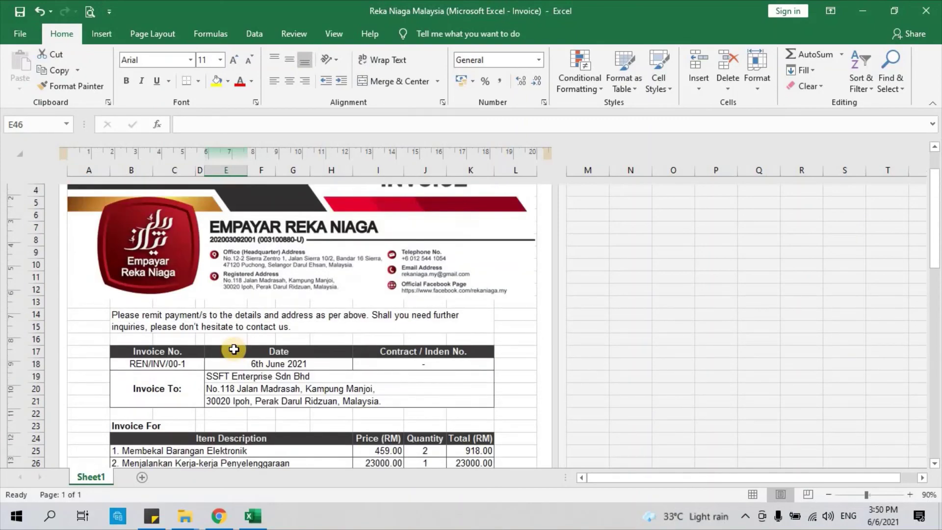
{"action": "scroll", "coordinate": [240, 346], "scroll_direction": "down", "scroll_amount": 1}
{"action": "scroll", "coordinate": [245, 343], "scroll_direction": "up", "scroll_amount": 3}
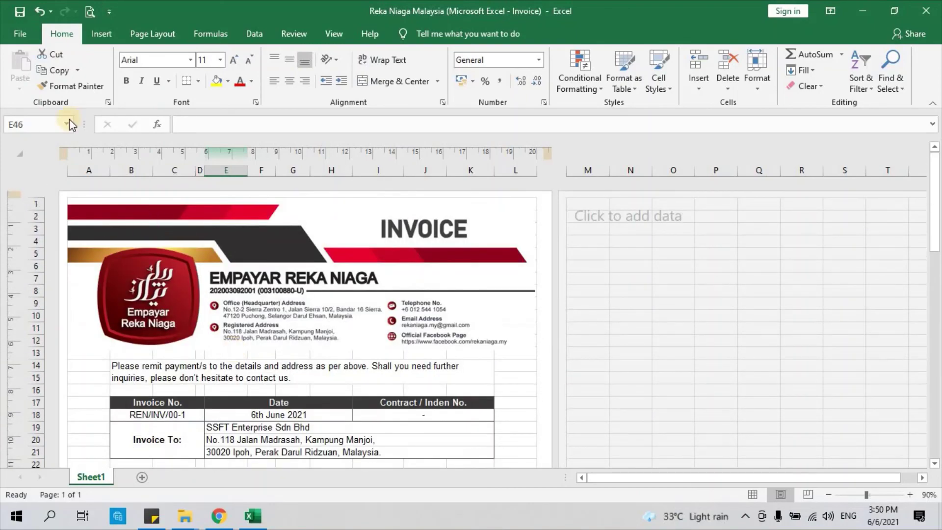
Step: Start Save As to This PC, cancel the save dialog, and show the invoice's print preview
{"action": "left_click", "coordinate": [15, 34]}
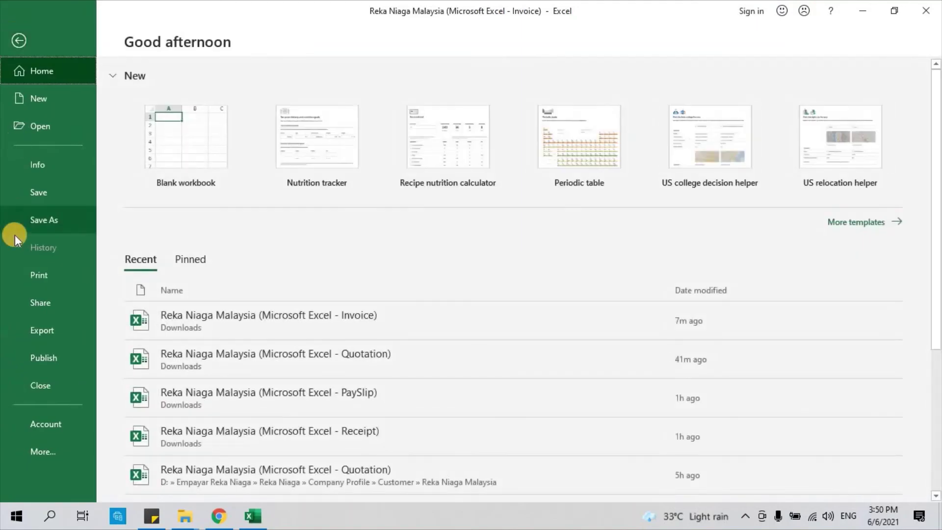
{"action": "left_click", "coordinate": [20, 229]}
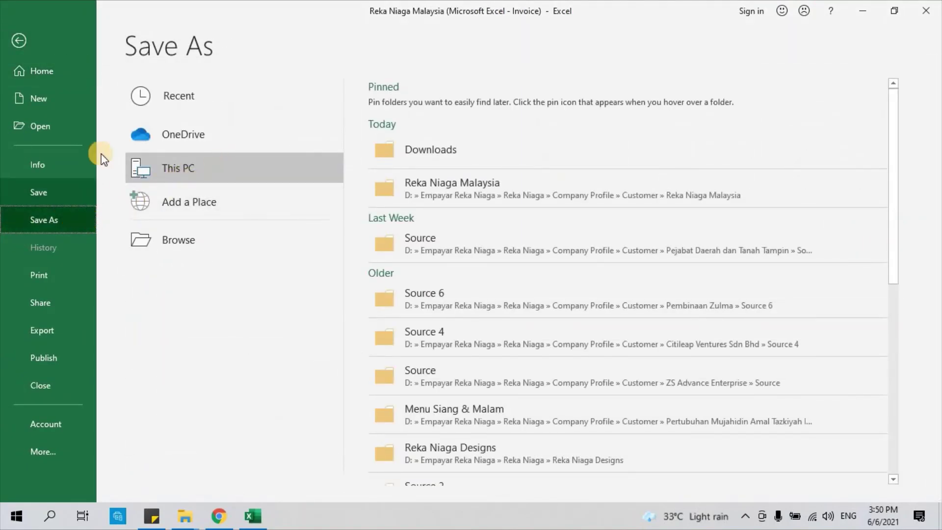
{"action": "left_click", "coordinate": [169, 169]}
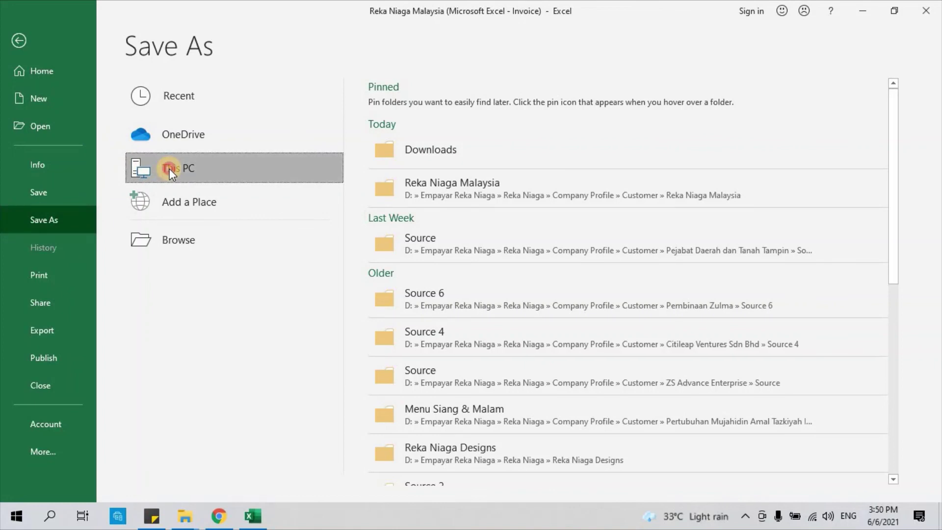
{"action": "left_click", "coordinate": [170, 168]}
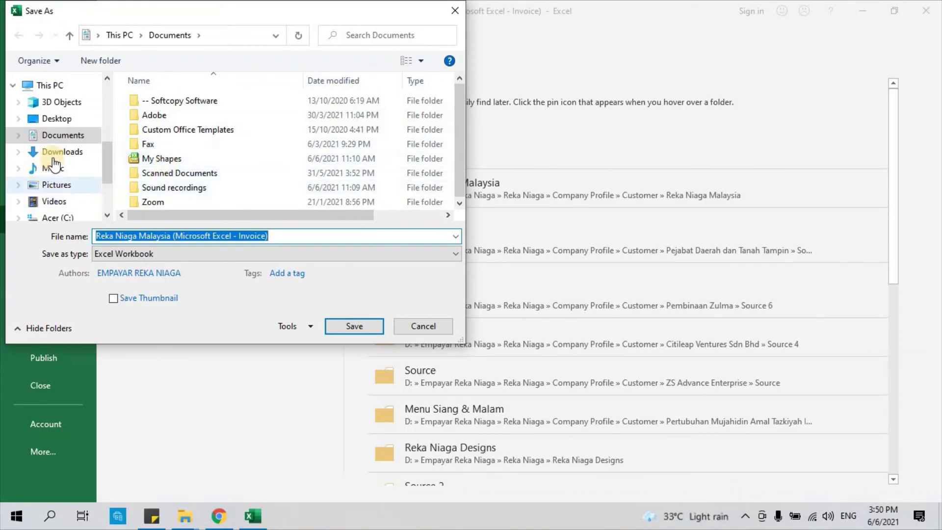
{"action": "left_click", "coordinate": [422, 325]}
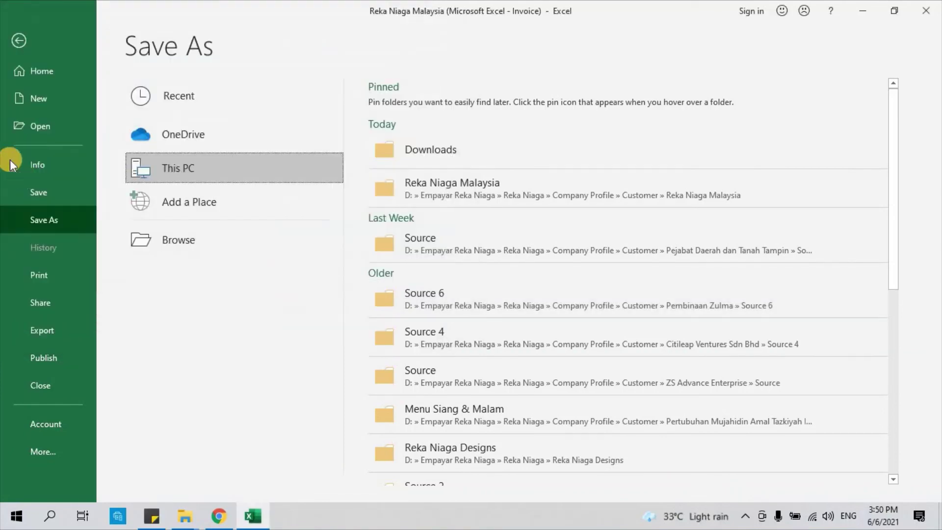
{"action": "left_click", "coordinate": [33, 273]}
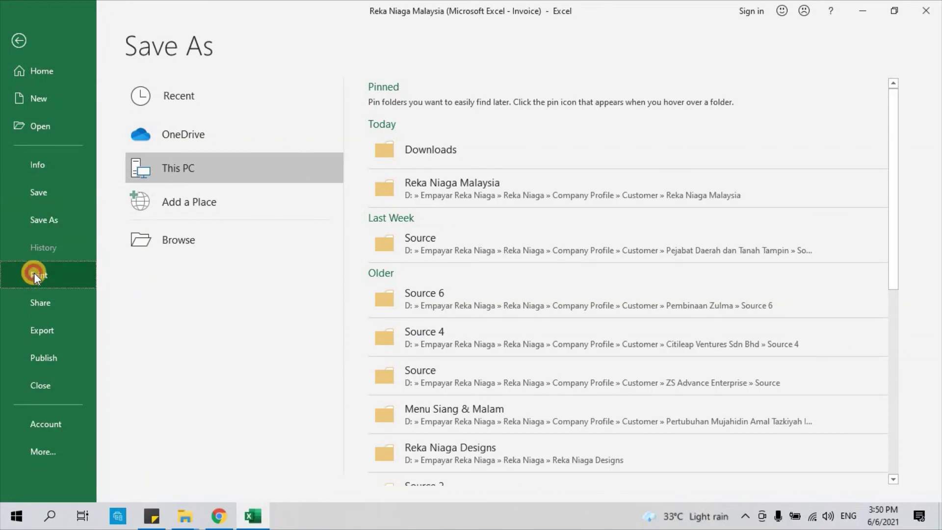